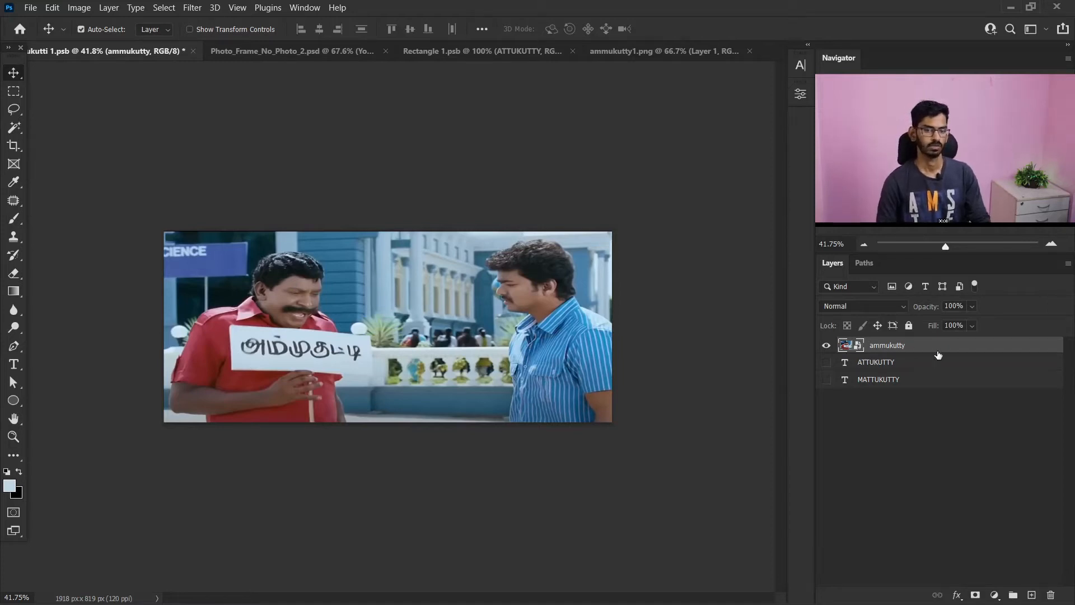
# Duplicate the ammukutty layer and rasterize the copy's smart object
pyautogui.hotkey('ctrl', 'j')
pyautogui.click(15, 219)
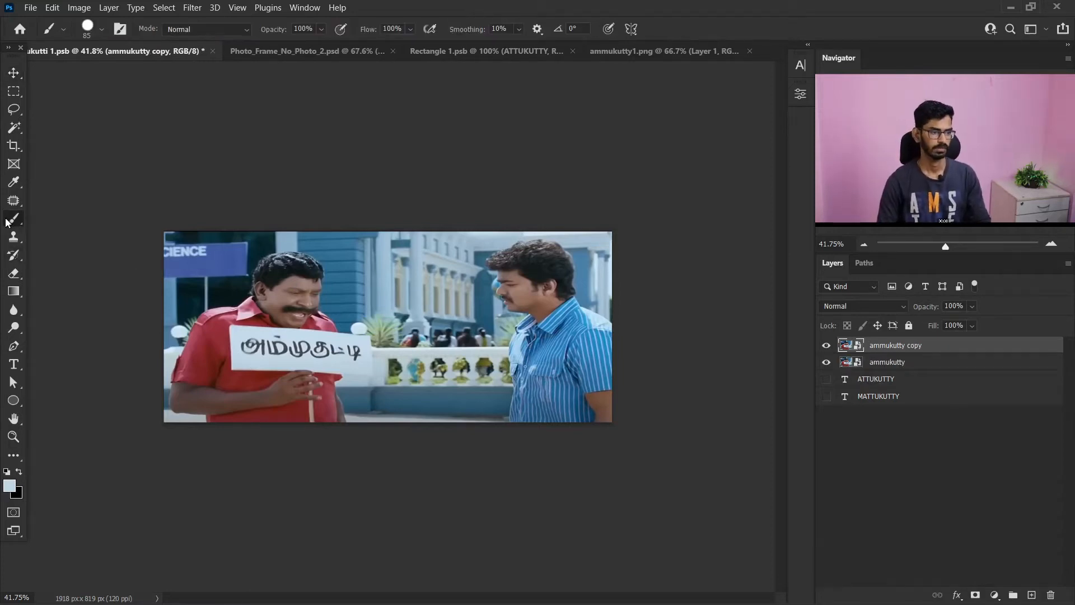
pyautogui.click(496, 283)
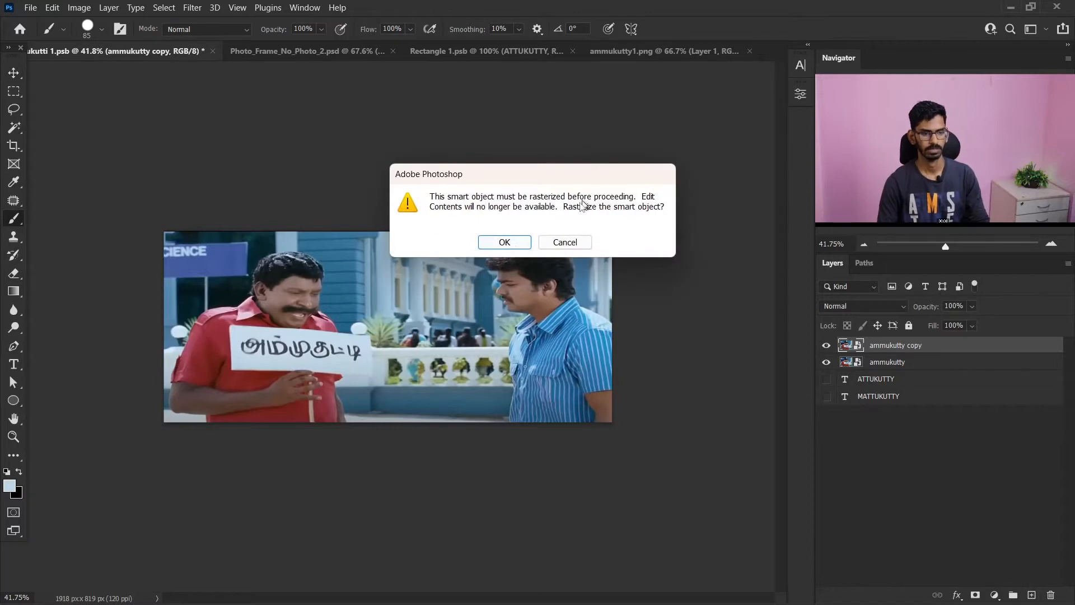
pyautogui.click(525, 242)
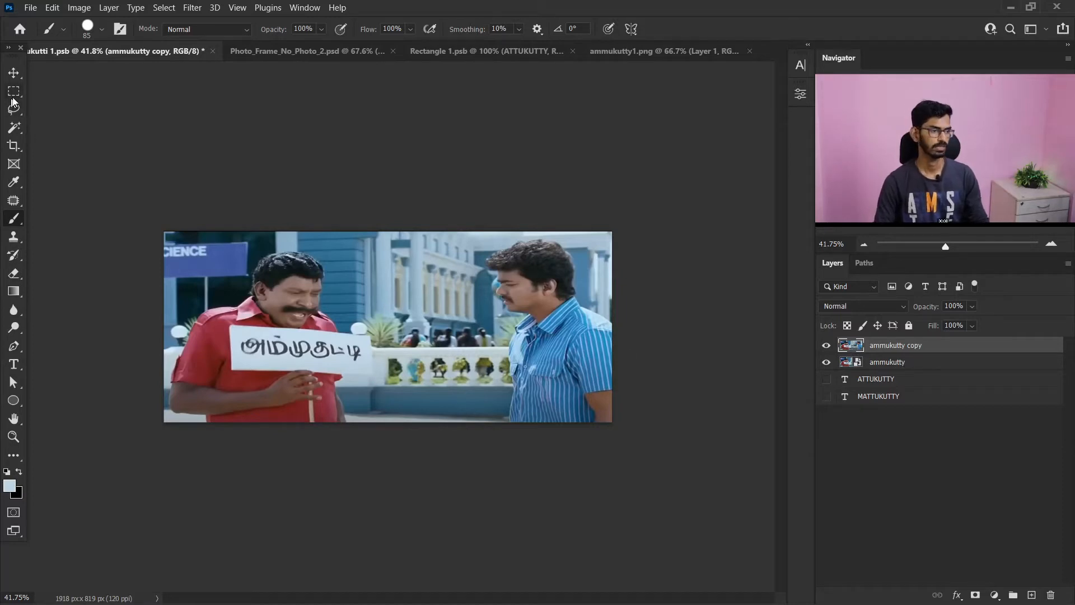
# Scale the ammukutty and ammukutty copy layers together down to about 5% around the canvas centre
pyautogui.click(14, 75)
pyautogui.keyDown('ctrl'); pyautogui.click(915, 362); pyautogui.keyUp('ctrl')
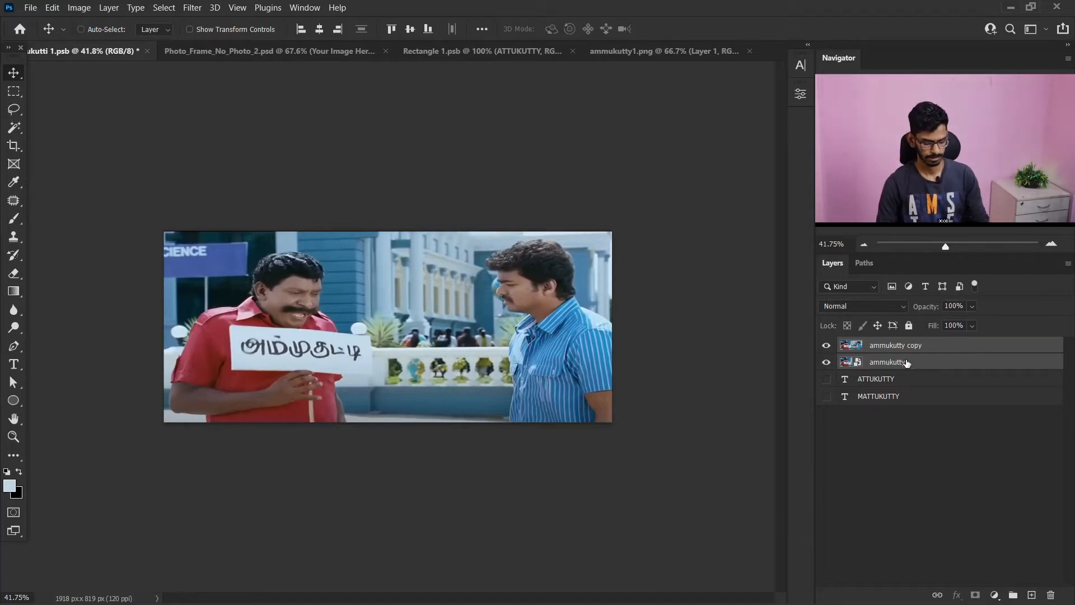
pyautogui.hotkey('ctrl', 't')
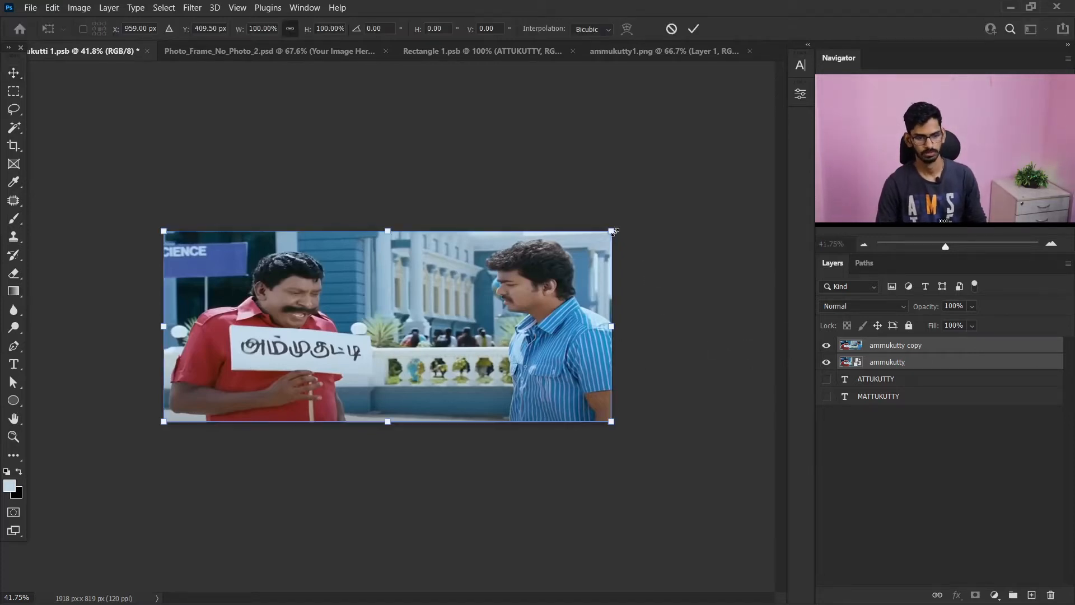
pyautogui.moveTo(610, 230); pyautogui.dragTo(394, 325)
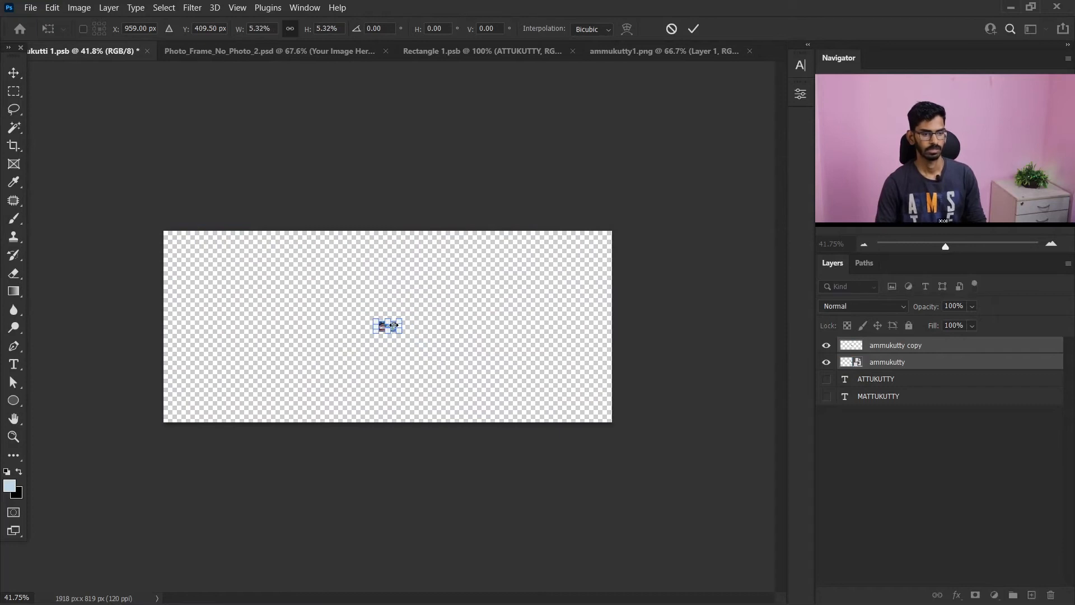
pyautogui.click(18, 72)
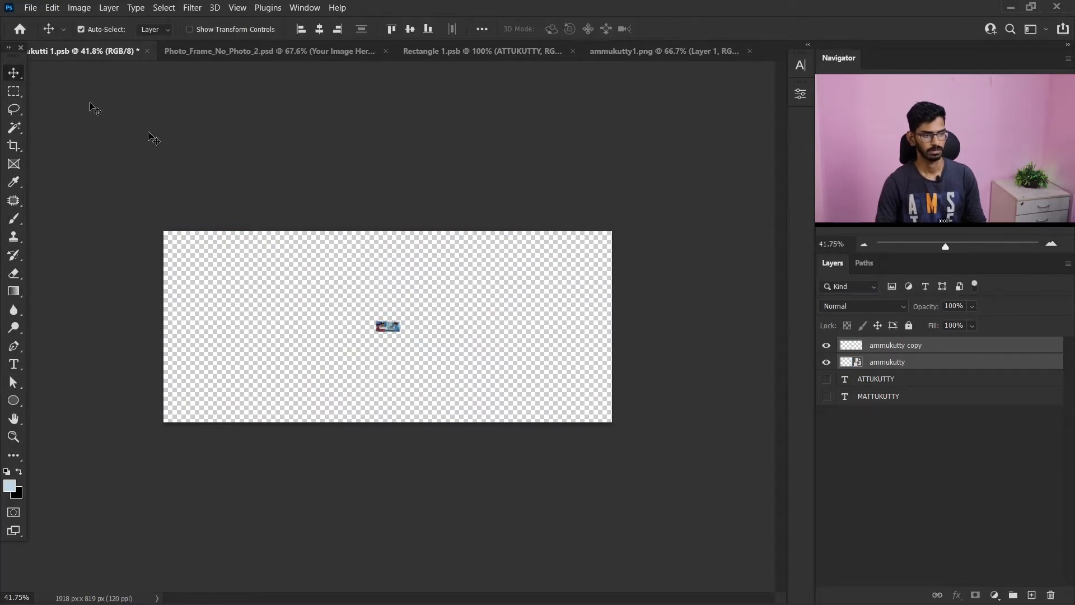
pyautogui.click(422, 338)
# Scale the shrunken ammukutty and ammukutty copy layers together back up to fill the canvas
pyautogui.click(896, 345)
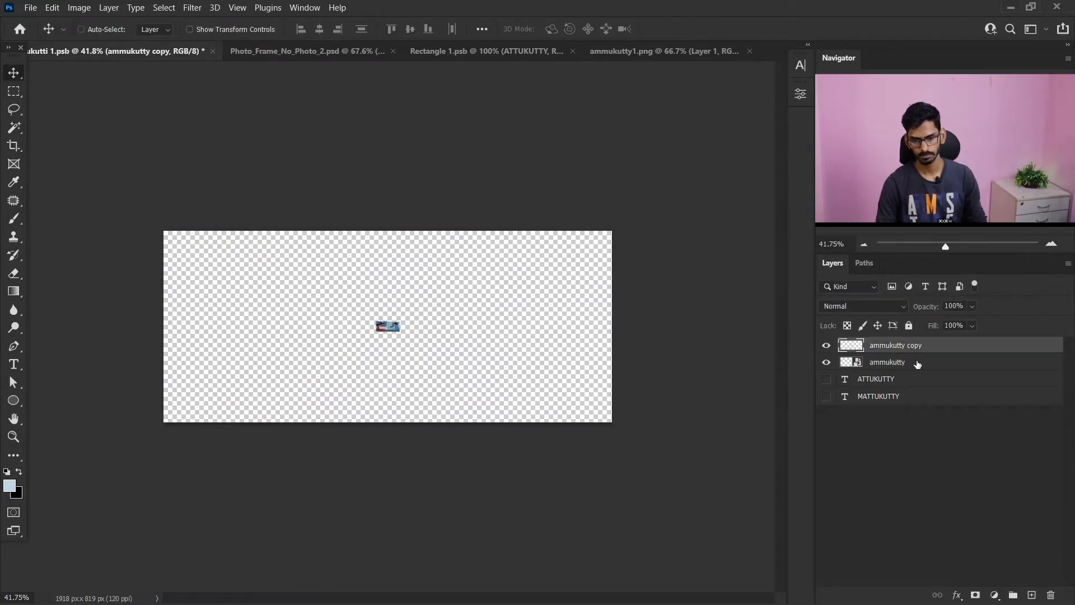
pyautogui.keyDown('shift'); pyautogui.click(920, 361); pyautogui.keyUp('shift')
pyautogui.hotkey('ctrl', 't')
pyautogui.moveTo(397, 332); pyautogui.dragTo(613, 291)
pyautogui.press('Return')
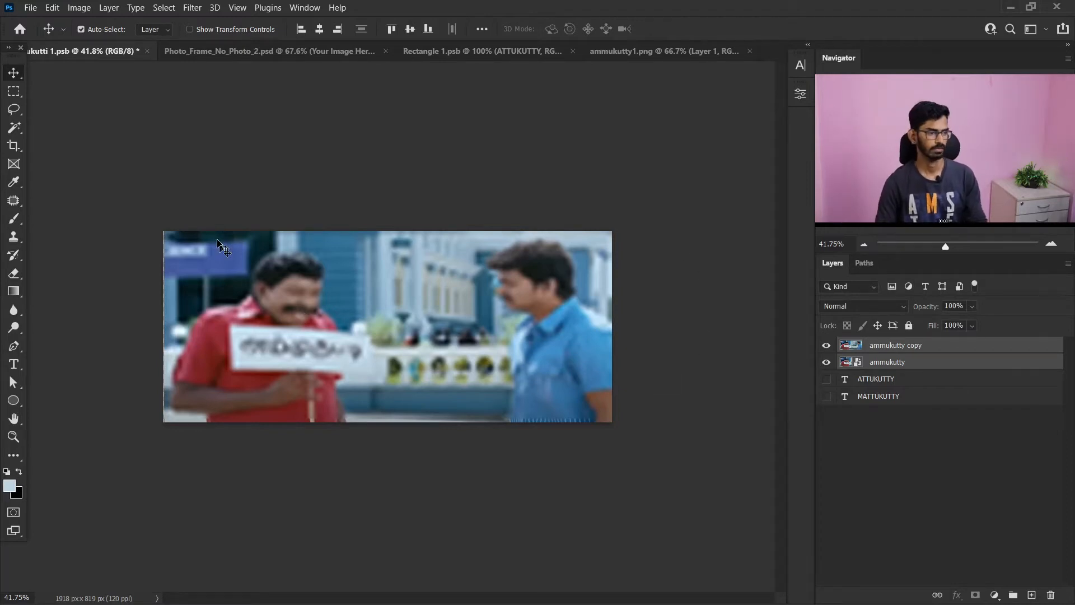
pyautogui.click(710, 394)
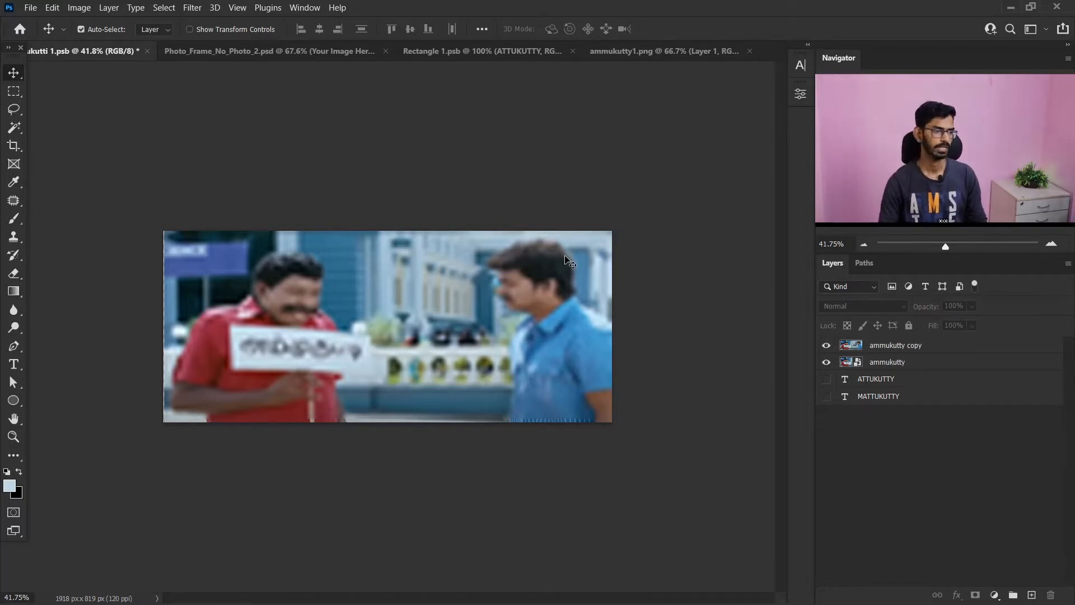
# Hide the ammukutty copy layer and scale the ammukutty smart object down to about 4.4%
pyautogui.click(342, 288)
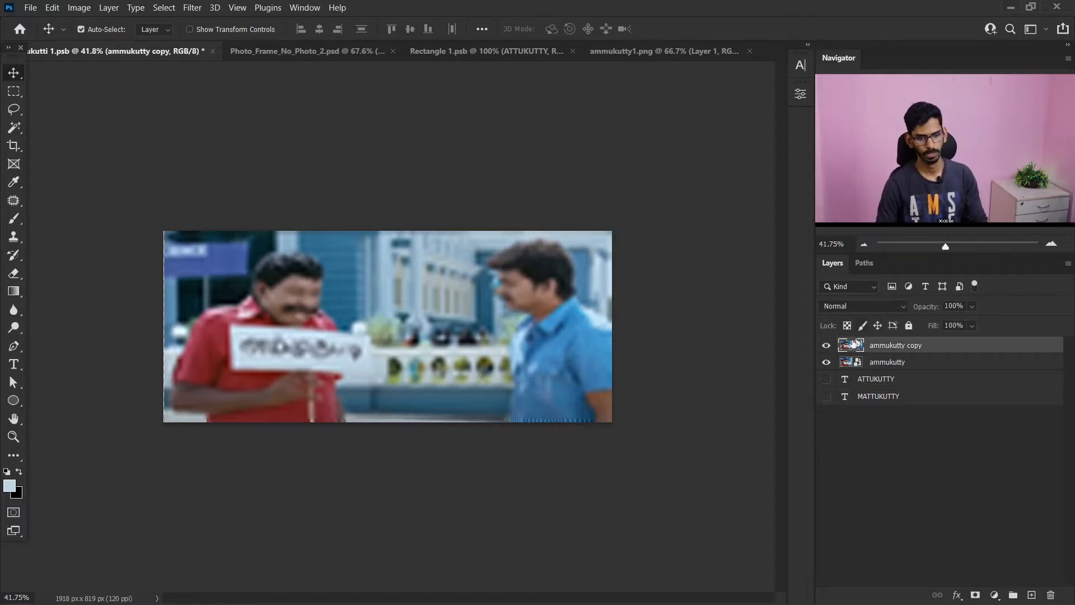
pyautogui.click(827, 345)
pyautogui.click(904, 363)
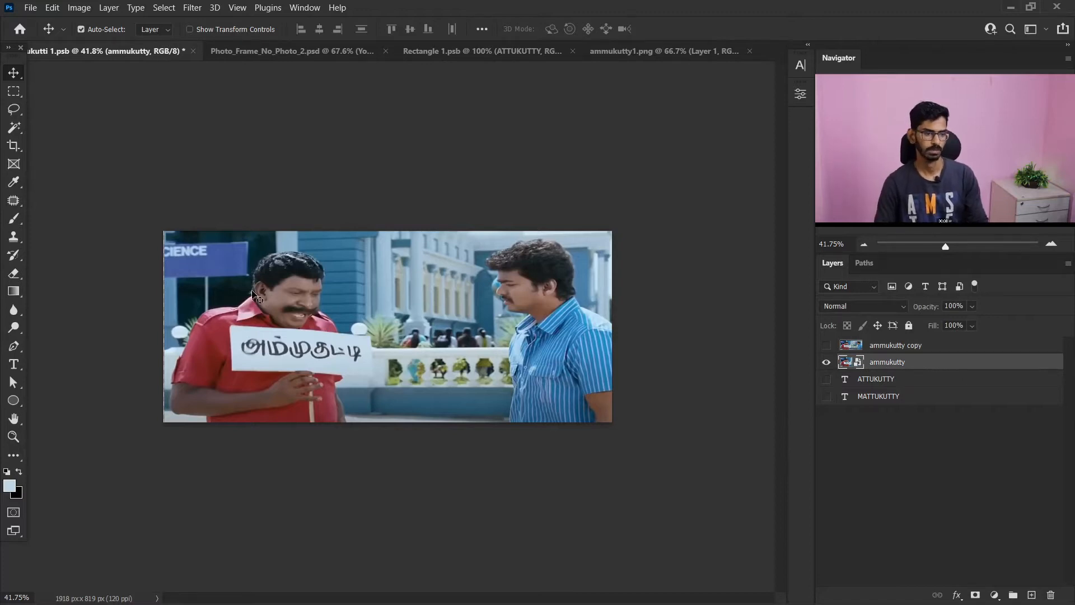
pyautogui.hotkey('ctrl', 't')
pyautogui.moveTo(612, 231); pyautogui.dragTo(398, 321)
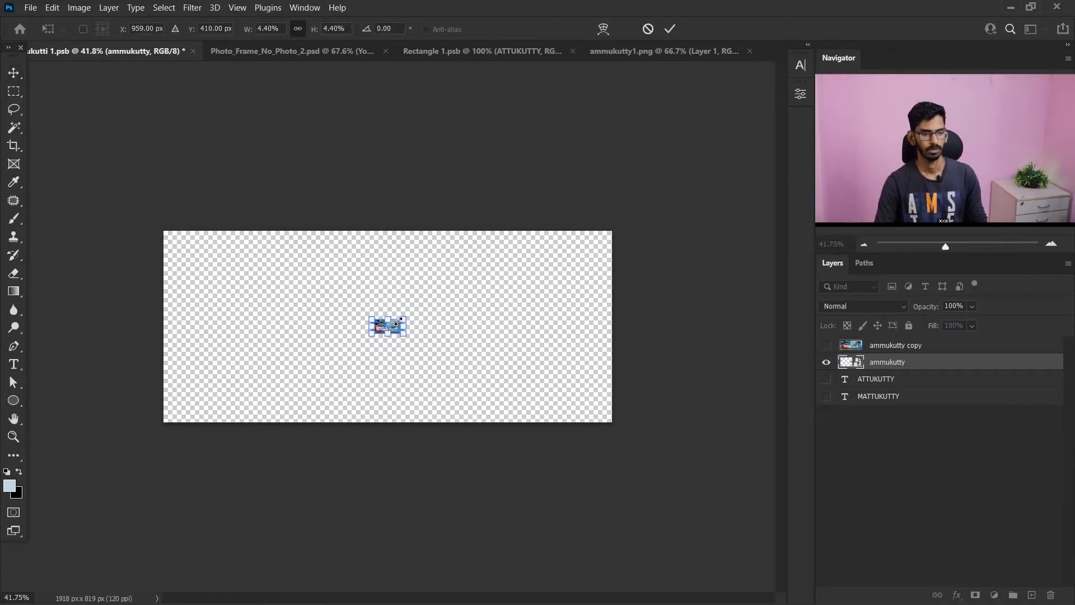
pyautogui.press('Return')
# Enlarge the shrunken ammukutty smart object until it fills the whole canvas
pyautogui.hotkey('ctrl', 't')
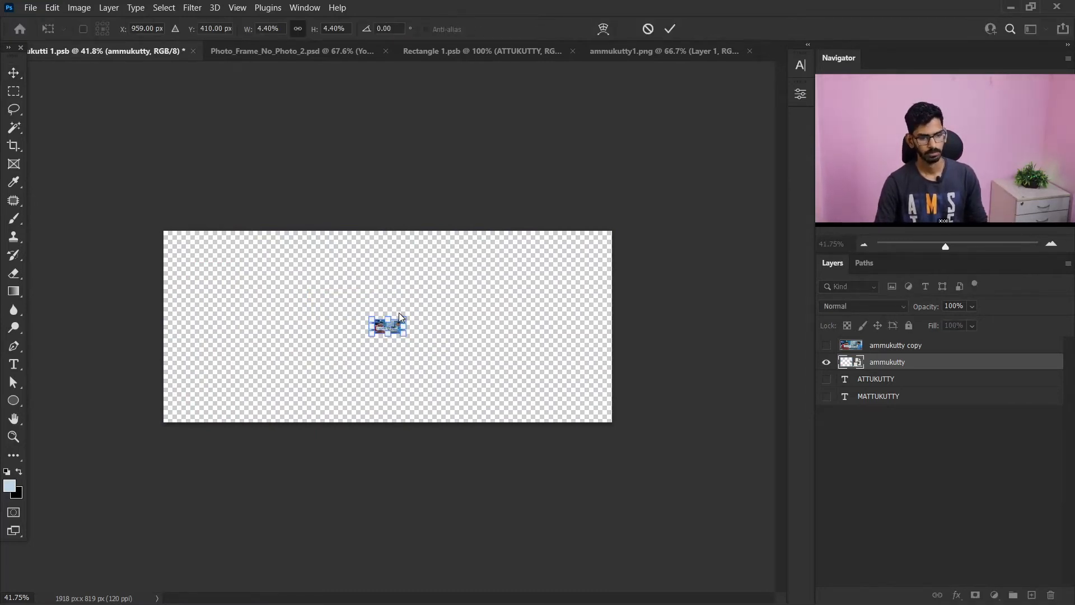
pyautogui.moveTo(403, 315); pyautogui.dragTo(615, 229)
pyautogui.press('Return')
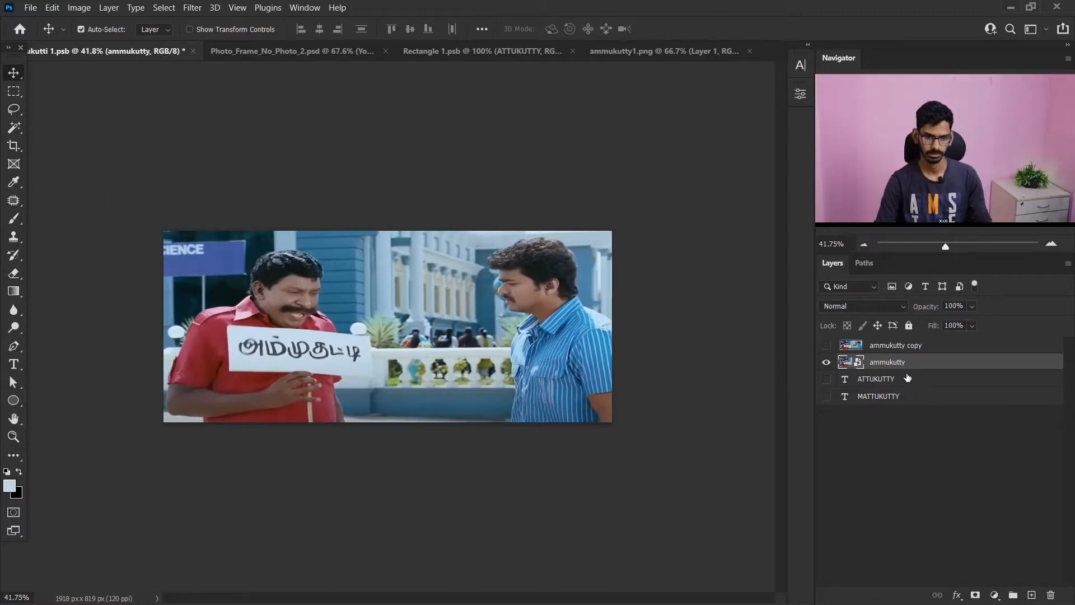
# Make another duplicate of the ammukutty smart object and rasterize this second copy
pyautogui.click(886, 350)
pyautogui.click(886, 363)
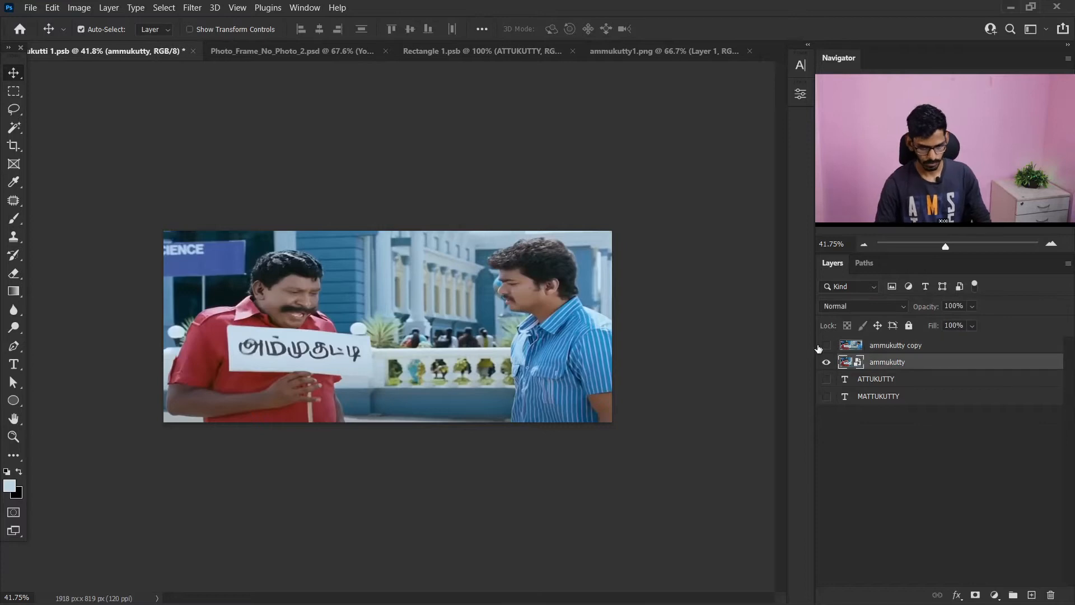
pyautogui.press('ctrl')
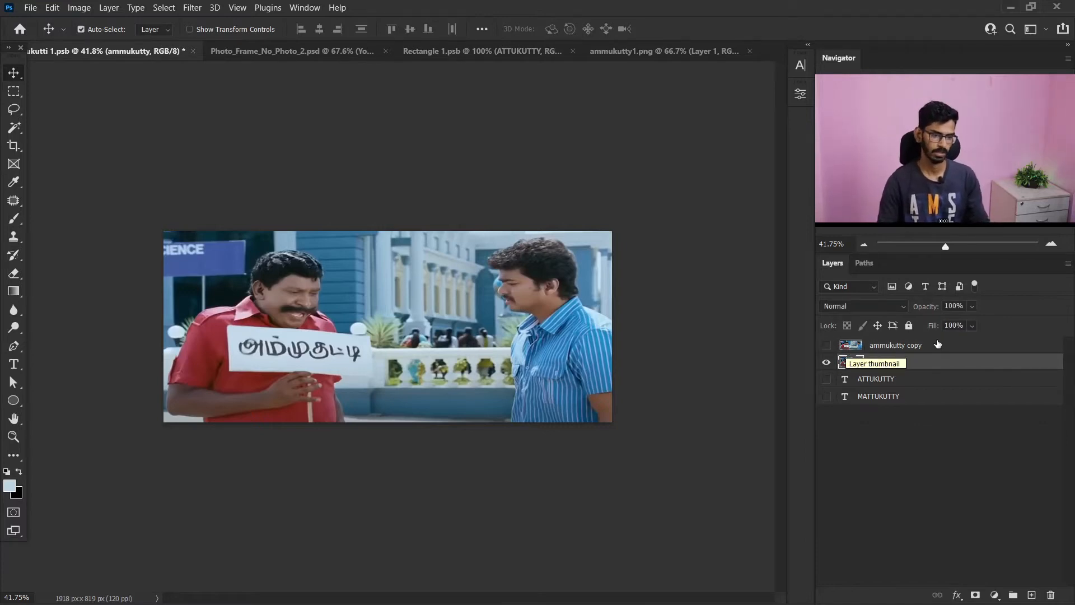
pyautogui.hotkey('ctrl', 'j')
pyautogui.click(829, 364)
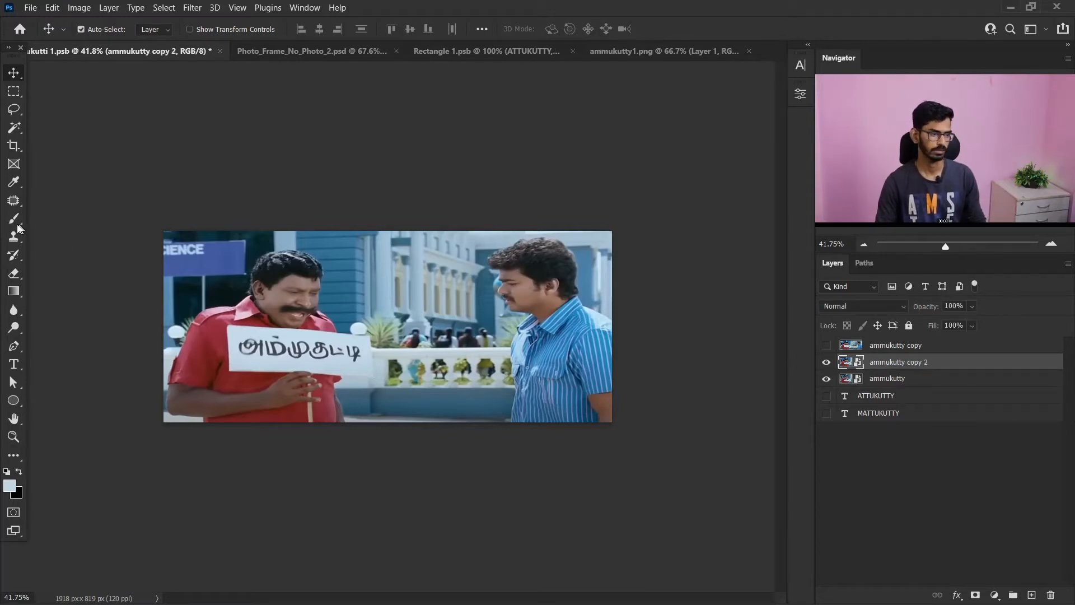
pyautogui.press('b')
pyautogui.click(526, 257)
pyautogui.click(521, 246)
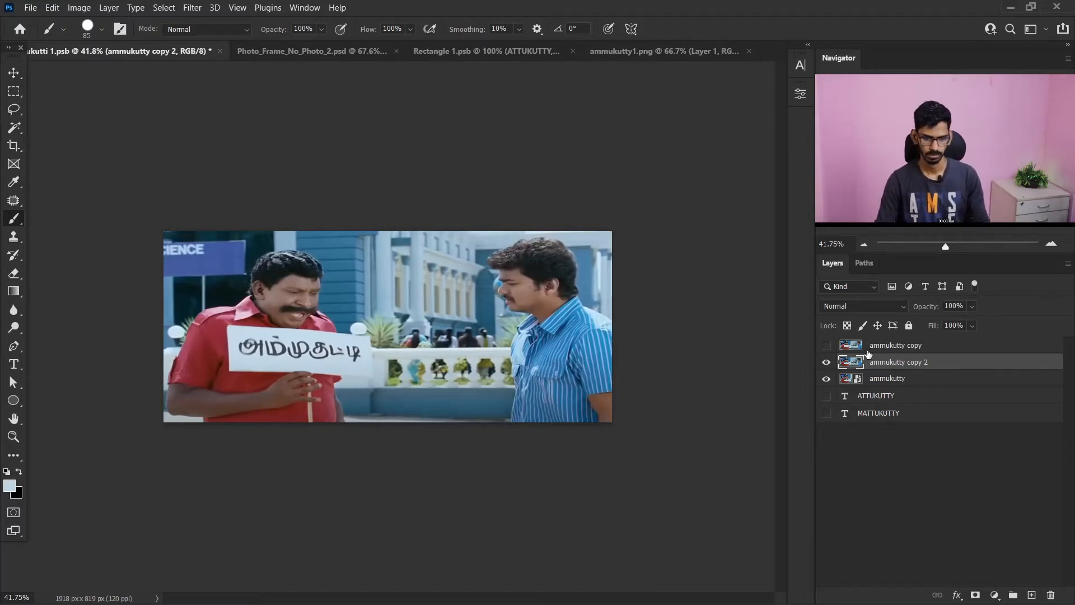
# Apply a Gaussian Blur with a radius of 133 pixels to the rasterized ammukutty copy 2 layer
pyautogui.click(192, 7)
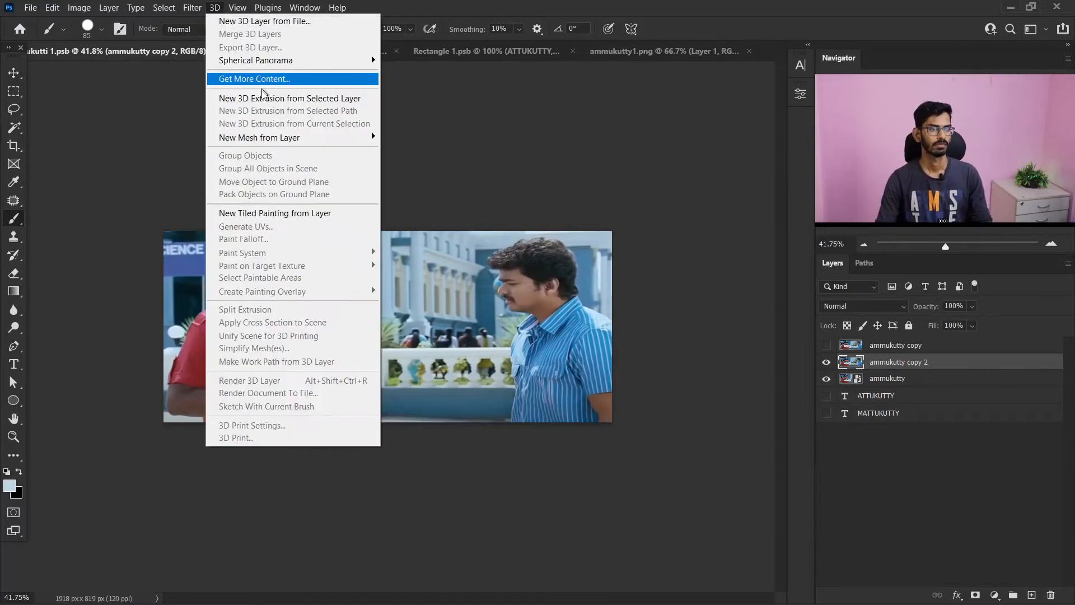
pyautogui.moveTo(240, 176)
pyautogui.click(400, 226)
pyautogui.moveTo(728, 312); pyautogui.dragTo(795, 312)
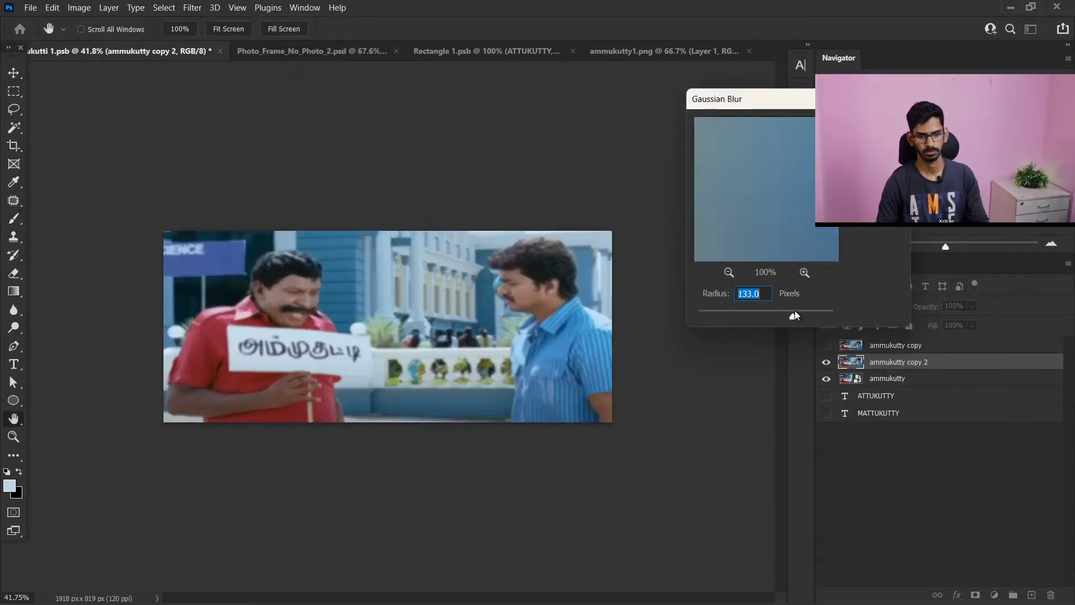
pyautogui.press('Return')
pyautogui.press('b')
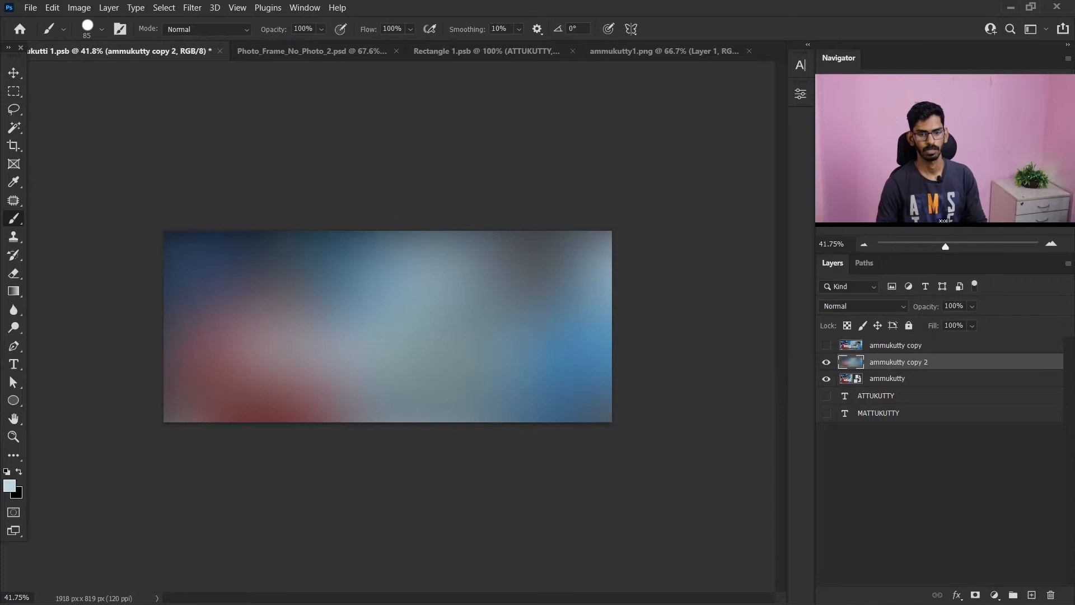
pyautogui.click(13, 72)
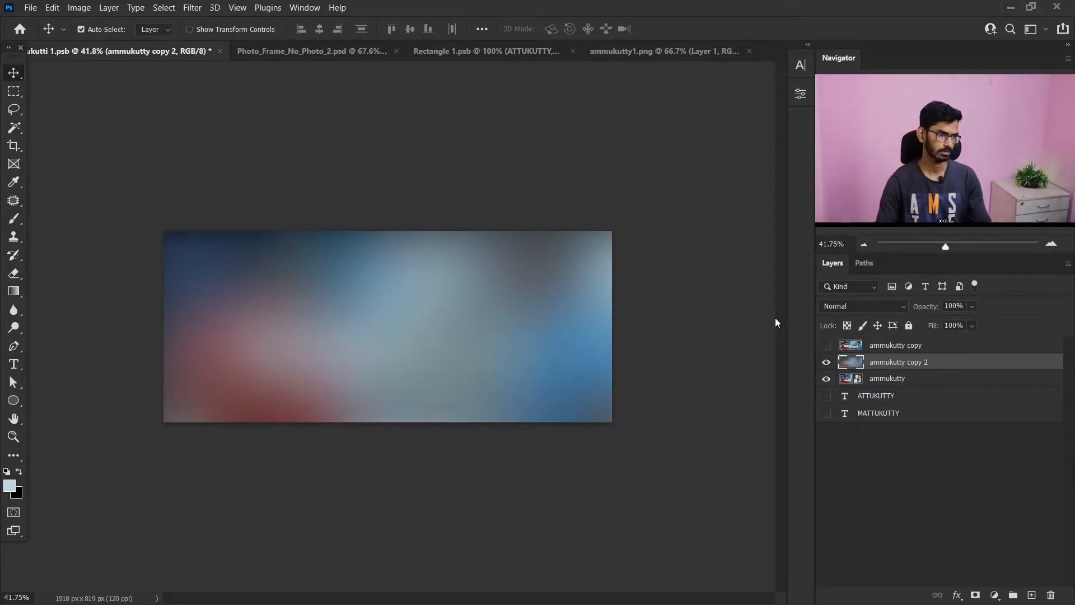
# Hide ammukutty copy 2 and apply a 133-pixel Gaussian Blur to the ammukutty smart object
pyautogui.click(827, 362)
pyautogui.click(894, 381)
pyautogui.click(192, 8)
pyautogui.moveTo(265, 170)
pyautogui.click(399, 226)
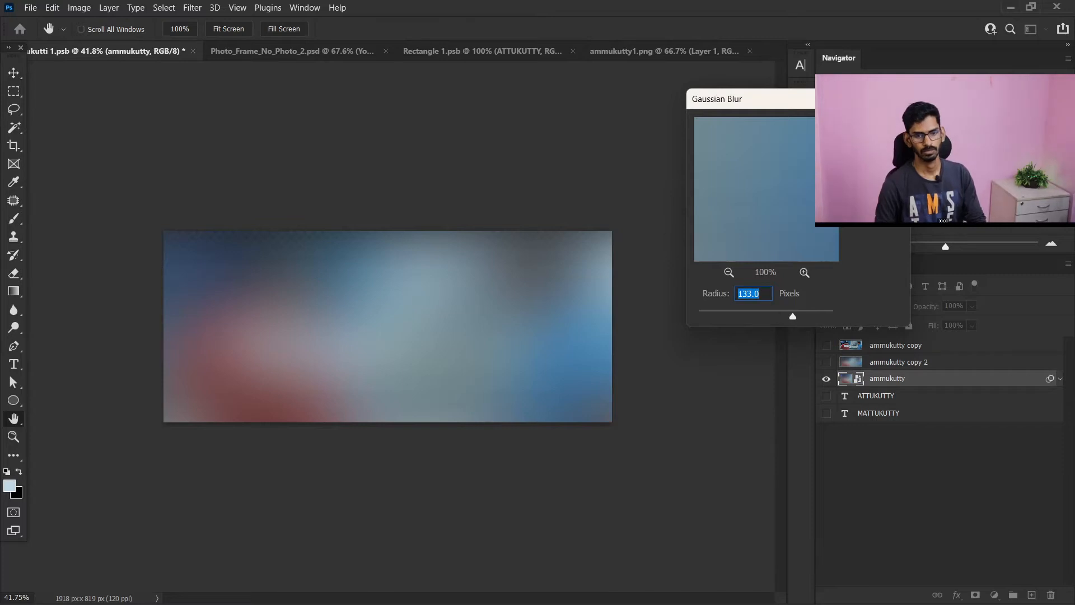
pyautogui.press('Return')
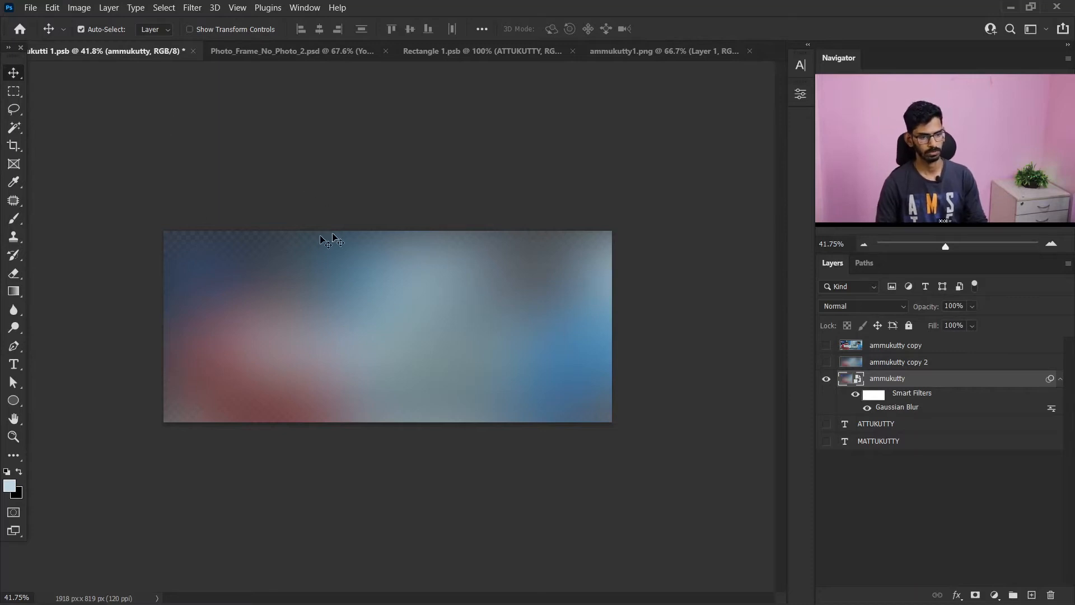
# Reduce the radius of ammukutty's Gaussian Blur smart filter to a few pixels and hide the layer's smart filters
pyautogui.doubleClick(906, 408)
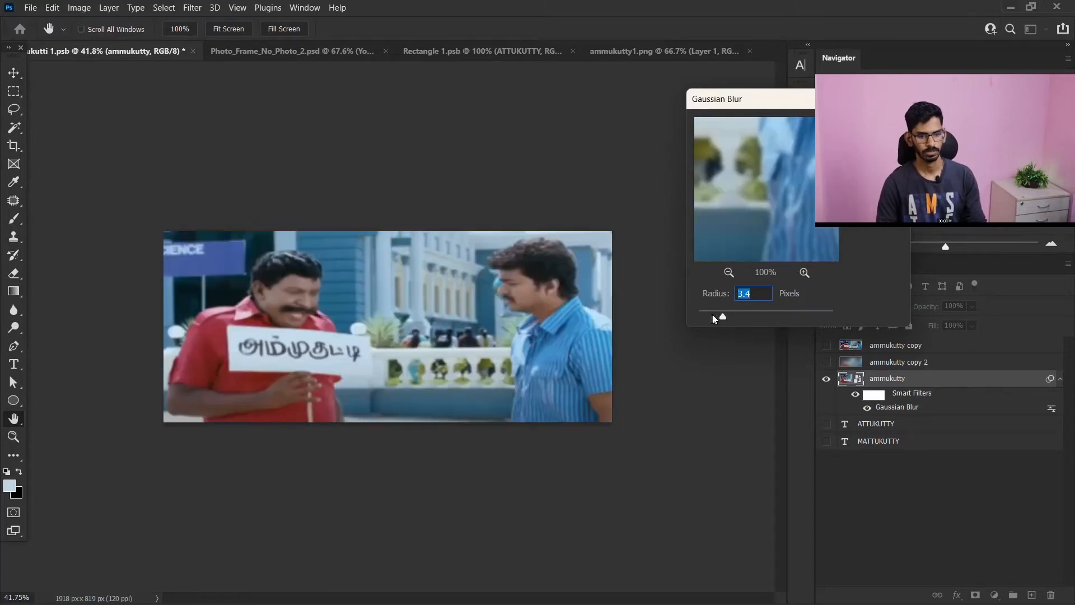
pyautogui.press('Return')
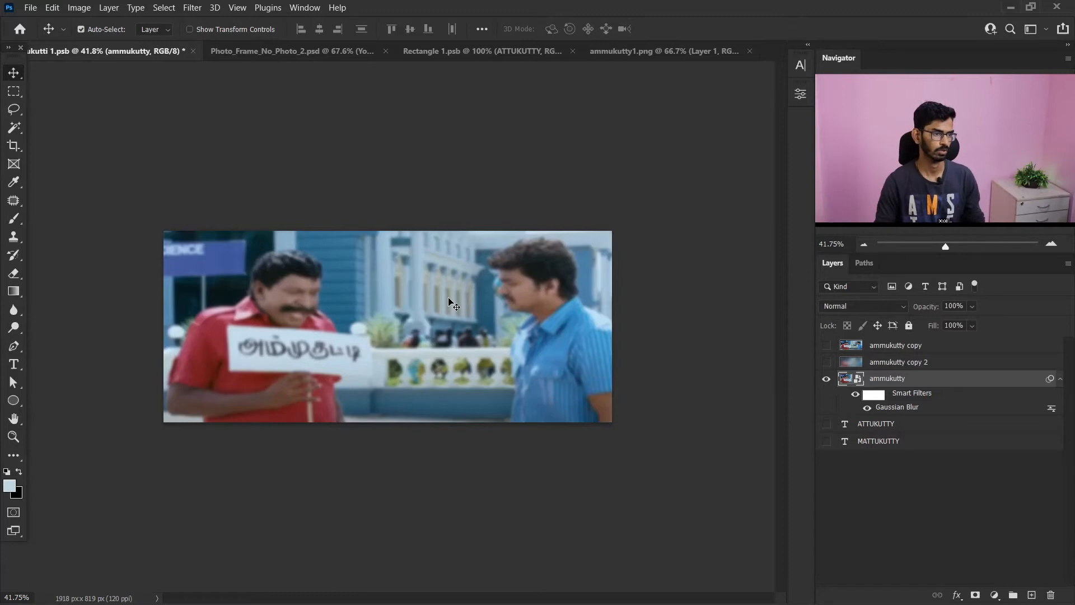
pyautogui.click(448, 144)
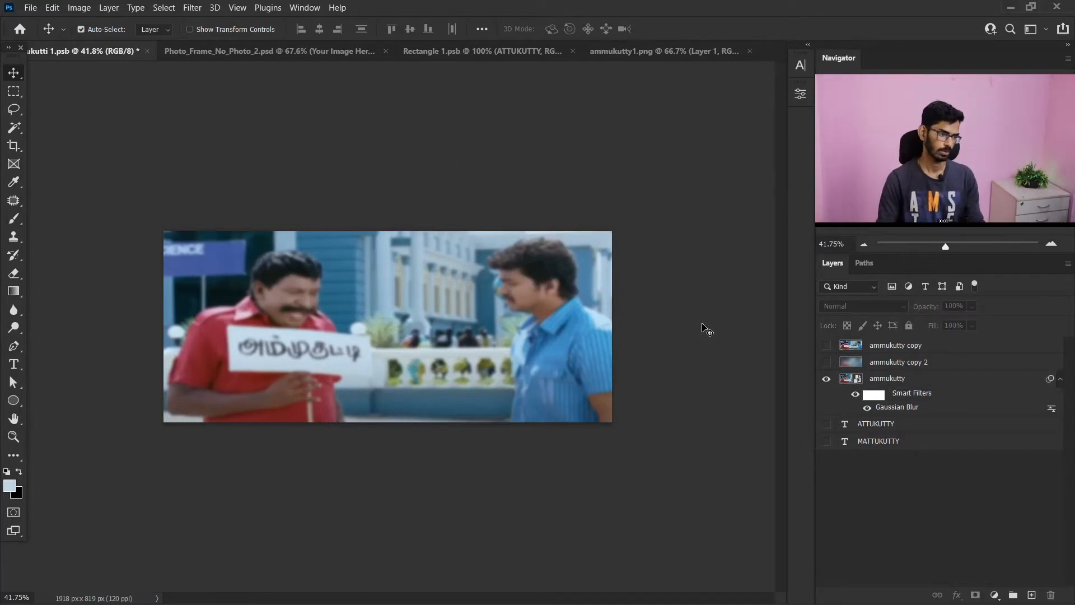
pyautogui.click(434, 376)
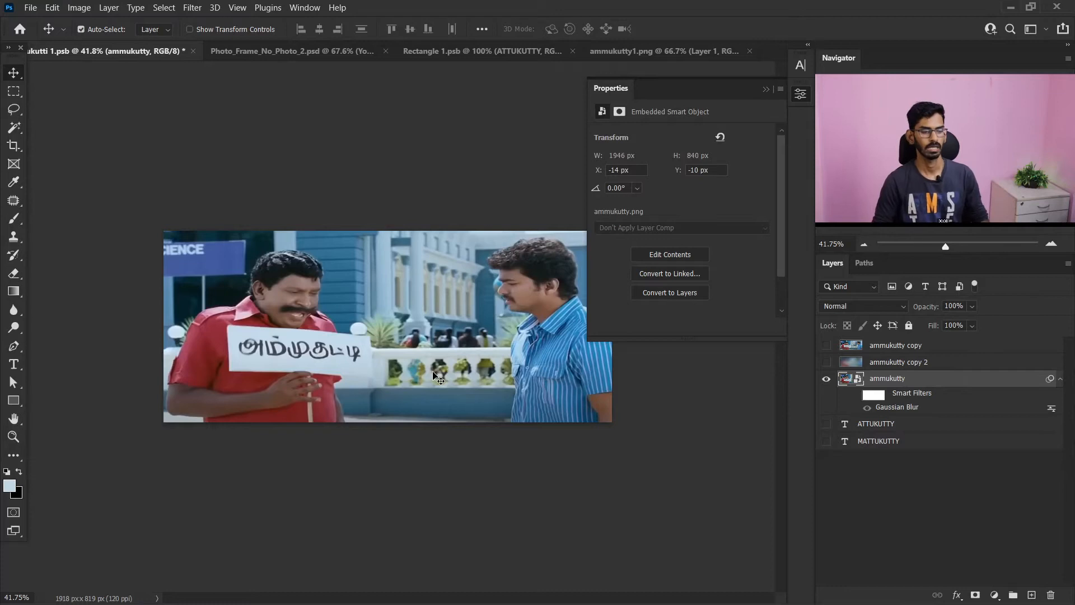
# Try to paint with the Brush directly on the ammukutty smart object's sign without rasterizing the layer
pyautogui.press('b')
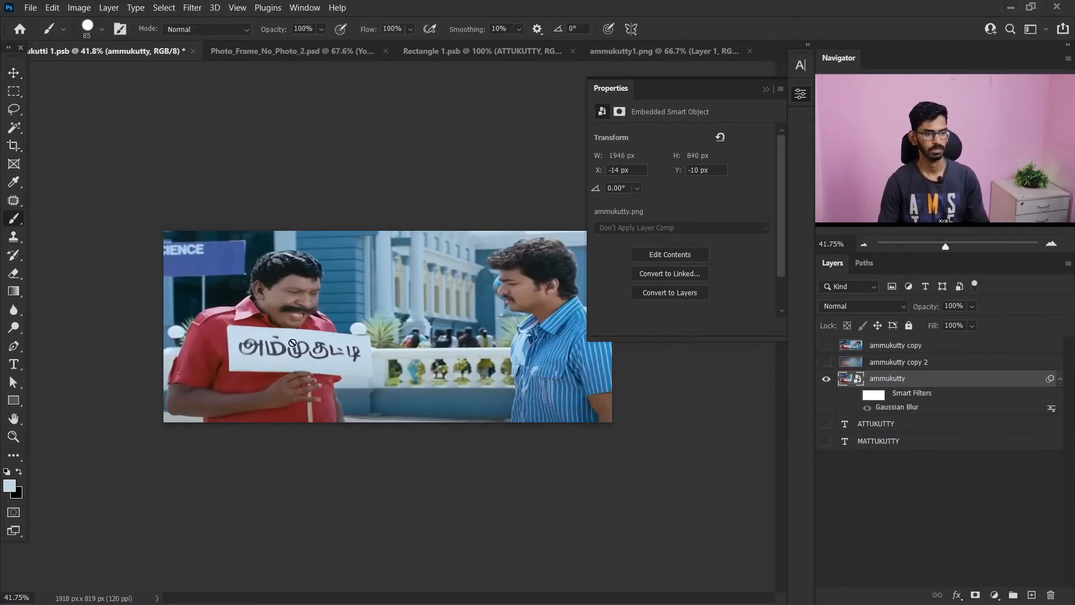
pyautogui.click(292, 343)
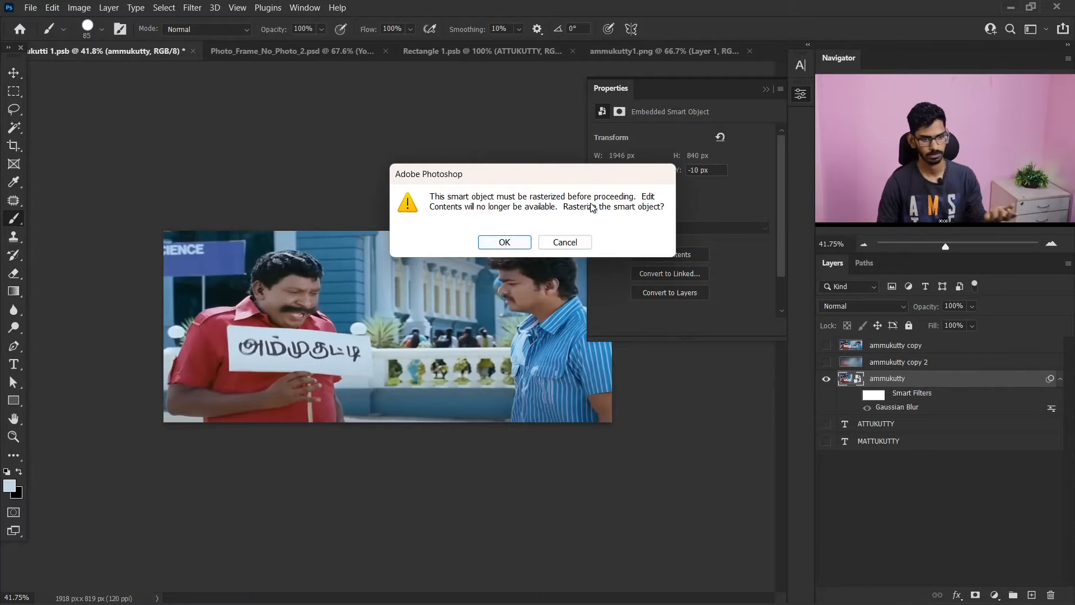
pyautogui.click(566, 249)
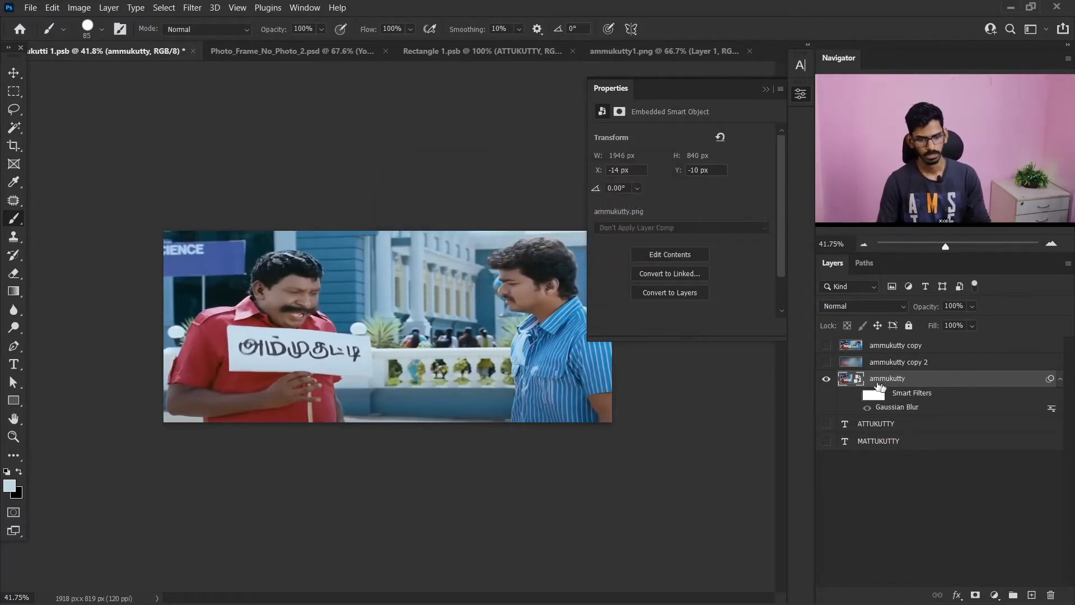
# In the ammukutty smart object's contents, paint over the sign's lettering with its pale background colour and save the file
pyautogui.doubleClick(849, 379)
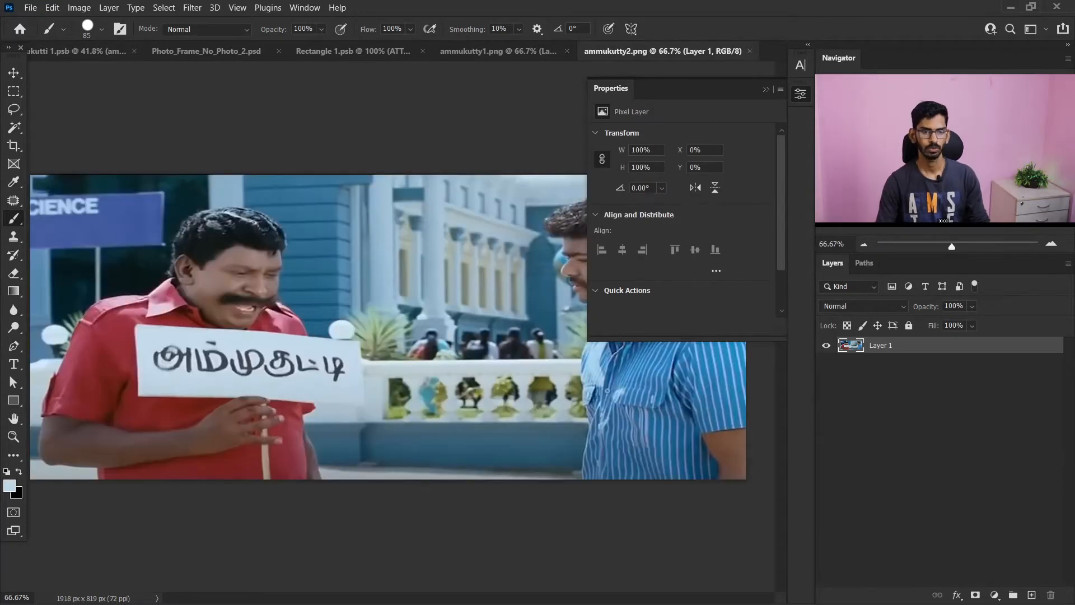
pyautogui.click(767, 89)
pyautogui.moveTo(154, 362)
pyautogui.keyDown('alt'); pyautogui.mouseDown()
pyautogui.moveTo(168, 345)
pyautogui.moveTo(165, 358)
pyautogui.moveTo(228, 356)
pyautogui.moveTo(199, 351)
pyautogui.moveTo(336, 372)
pyautogui.mouseUp(); pyautogui.keyUp('alt')
pyautogui.click(31, 8)
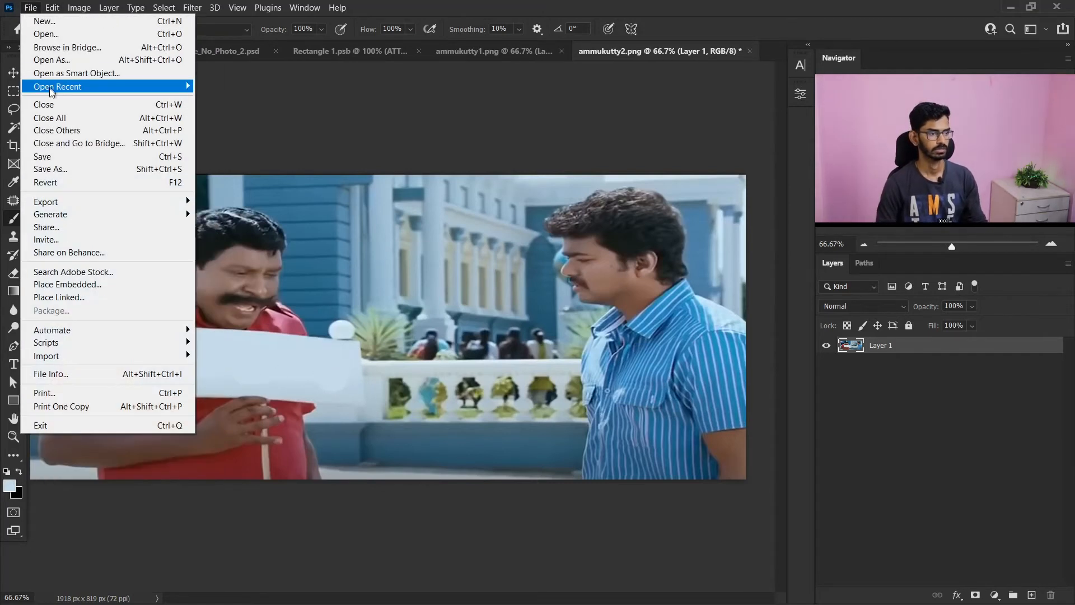
pyautogui.click(58, 158)
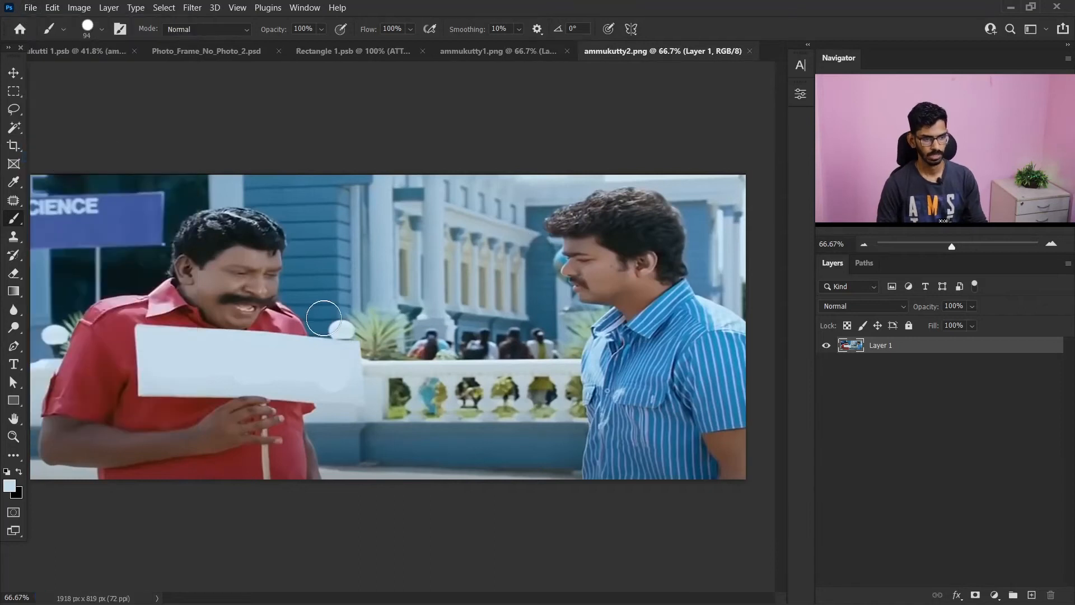
# In ammukutti 1.psb, try placing the ATTUKUTTY text above ammukutty, show it and slant it to follow the blank sign
pyautogui.click(61, 51)
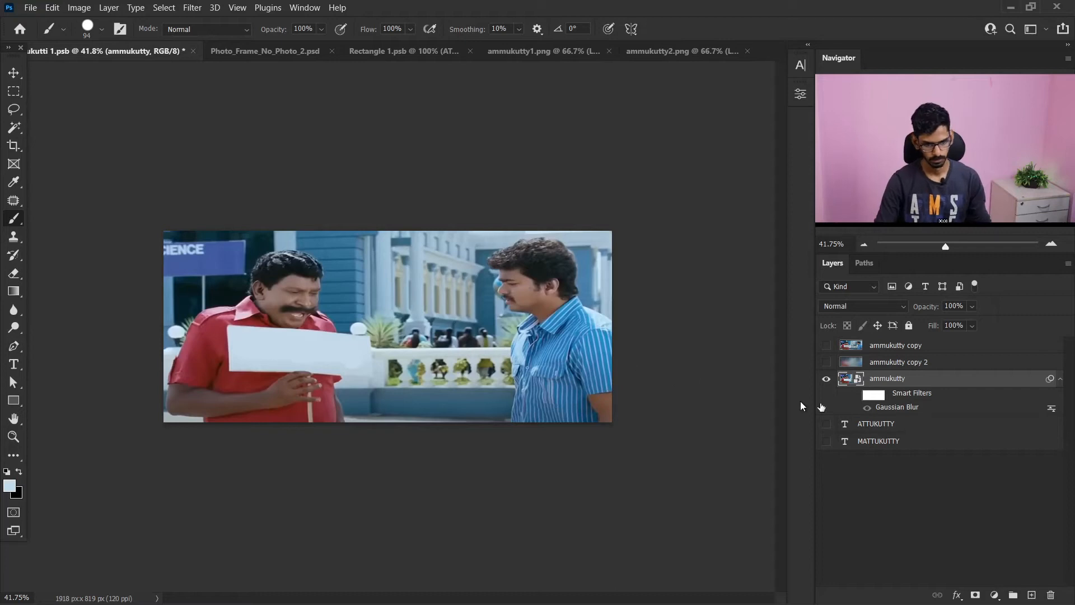
pyautogui.press('v')
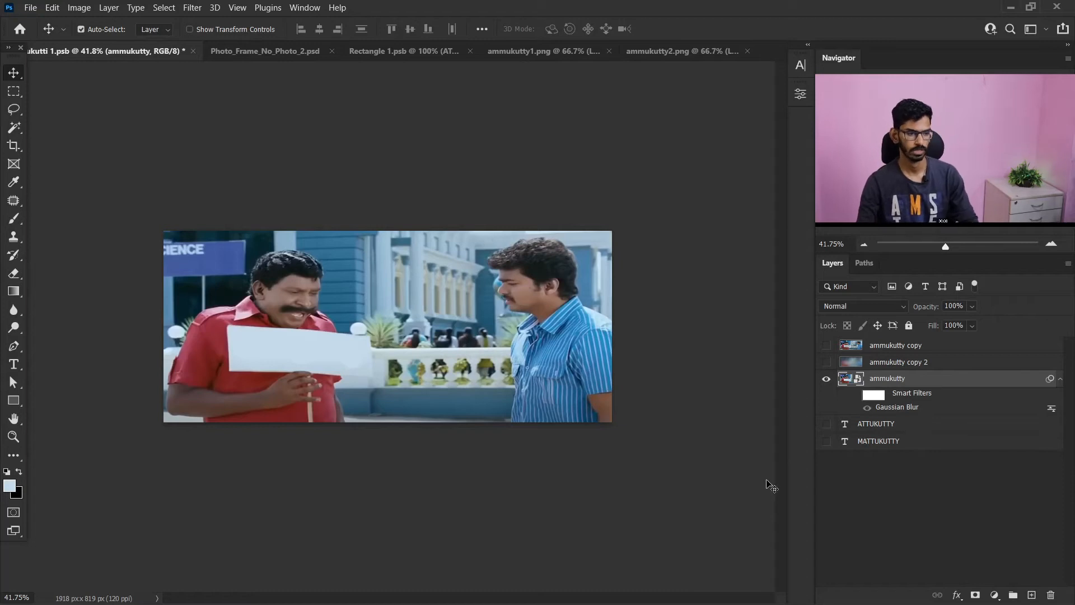
pyautogui.scroll(1, 772, 486)
pyautogui.moveTo(879, 426); pyautogui.dragTo(882, 375)
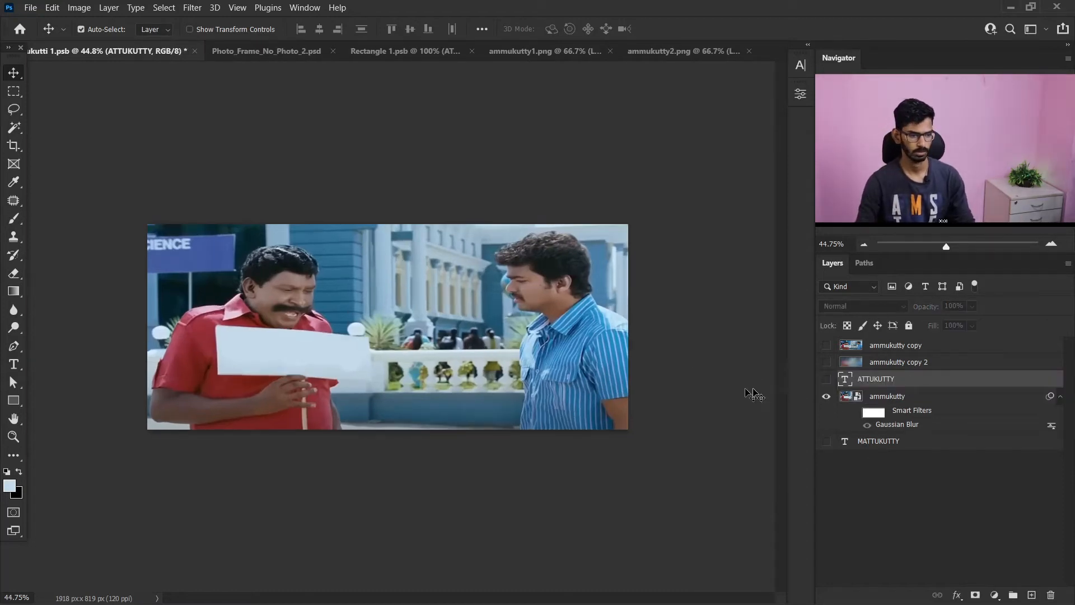
pyautogui.click(826, 379)
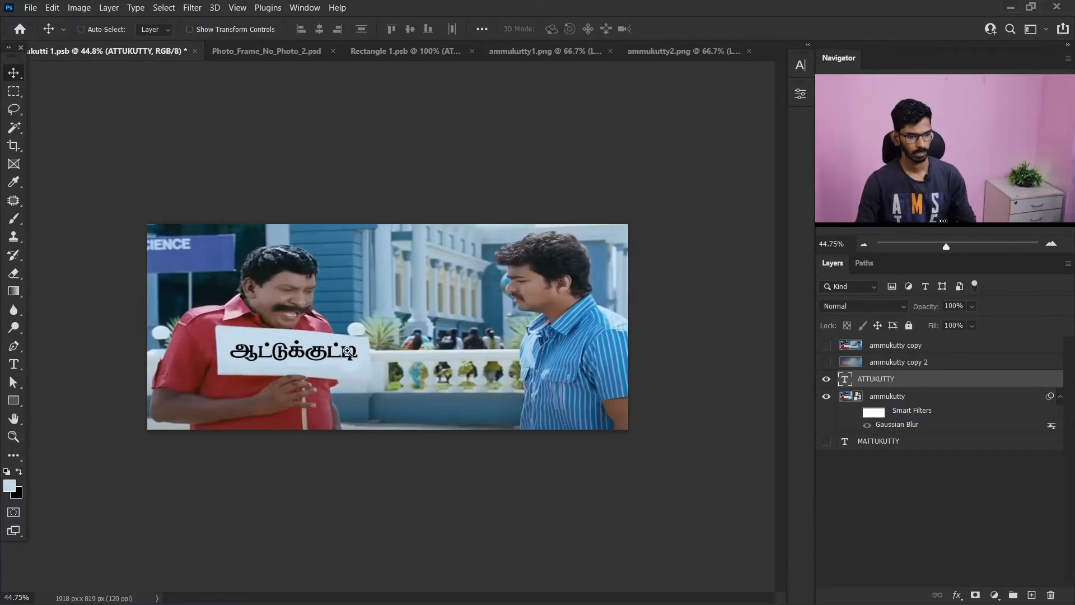
pyautogui.scroll(3, 341, 369)
pyautogui.hotkey('ctrl', 't')
pyautogui.moveTo(349, 377); pyautogui.dragTo(350, 384)
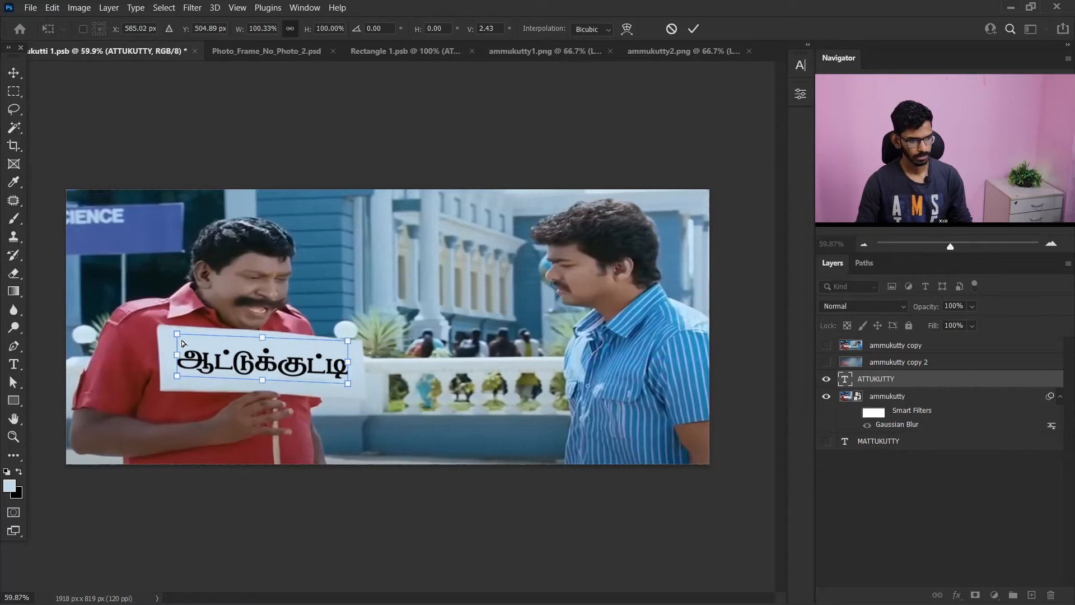
pyautogui.press('Return')
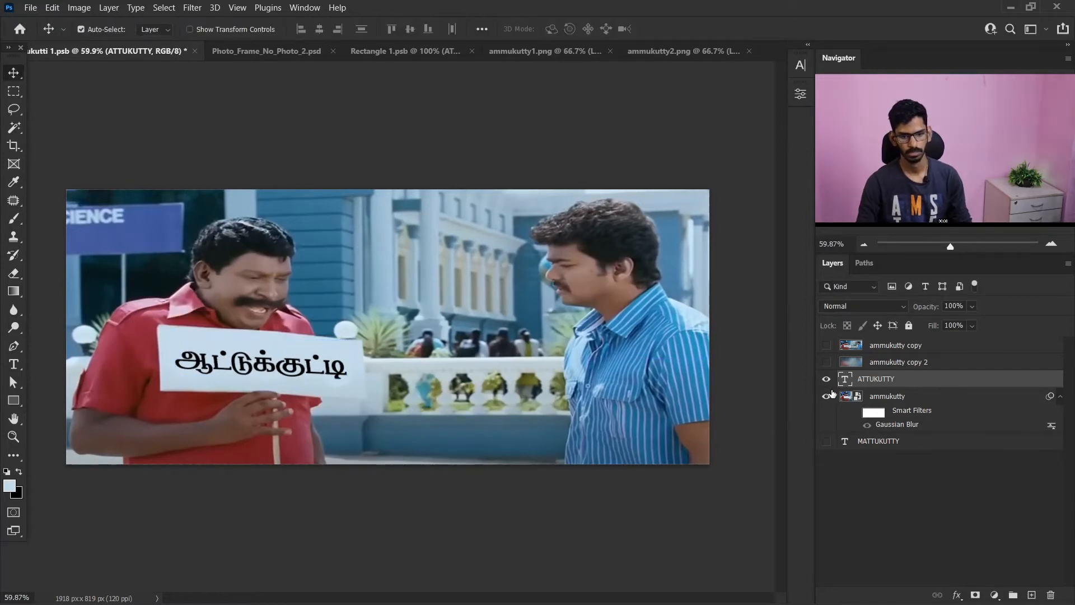
# Try replacing ATTUKUTTY on the sign with the MATTUKUTTY text, placed above it and slanted to the sign's angle
pyautogui.click(826, 380)
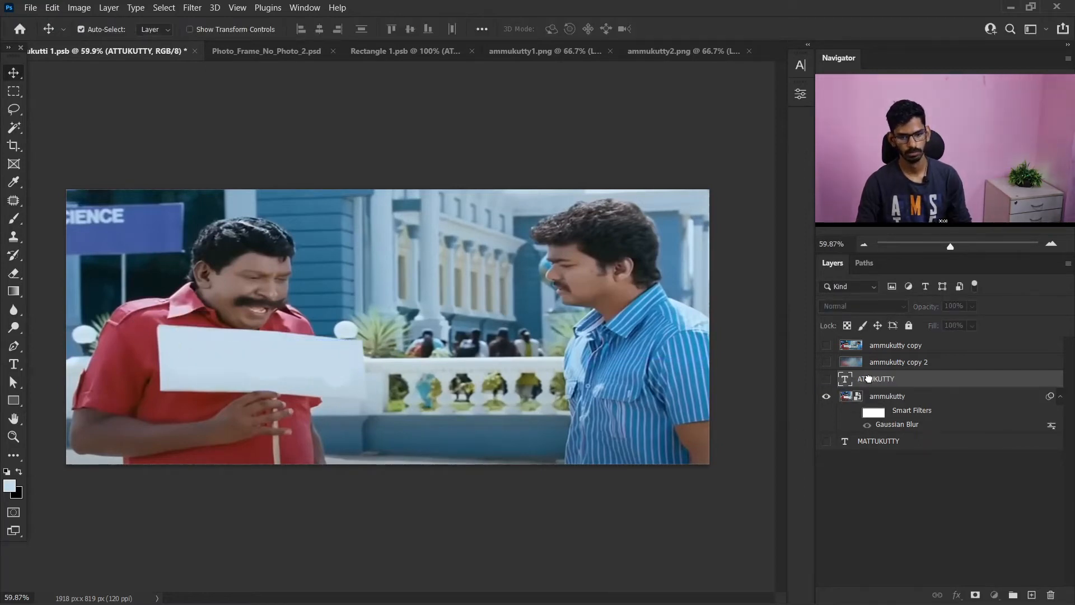
pyautogui.moveTo(878, 387); pyautogui.dragTo(878, 386)
pyautogui.click(825, 380)
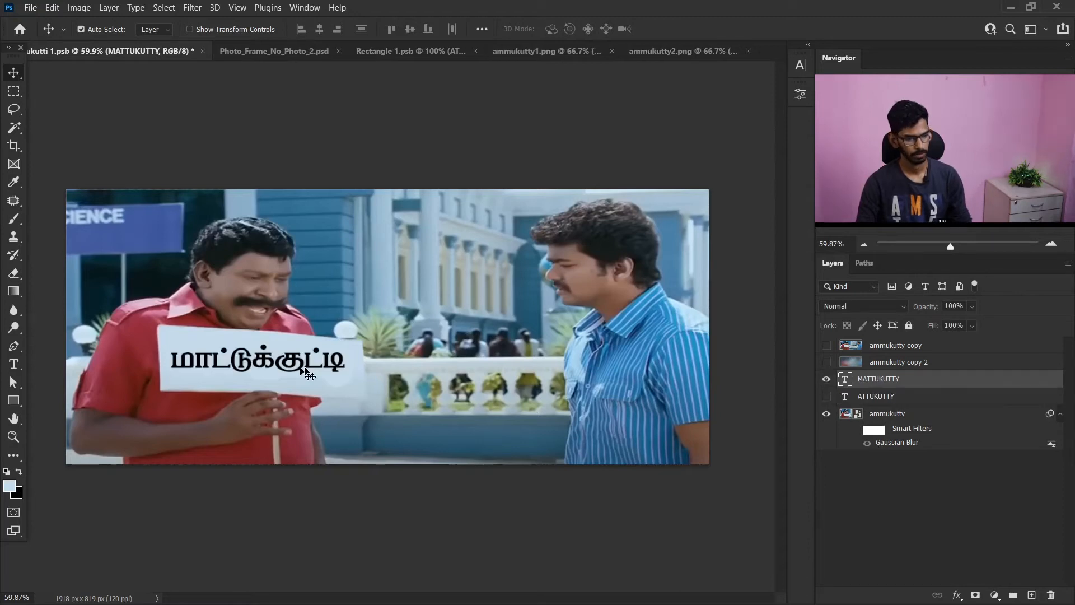
pyautogui.hotkey('ctrl', 't')
pyautogui.moveTo(356, 382); pyautogui.dragTo(351, 389)
pyautogui.press('Return')
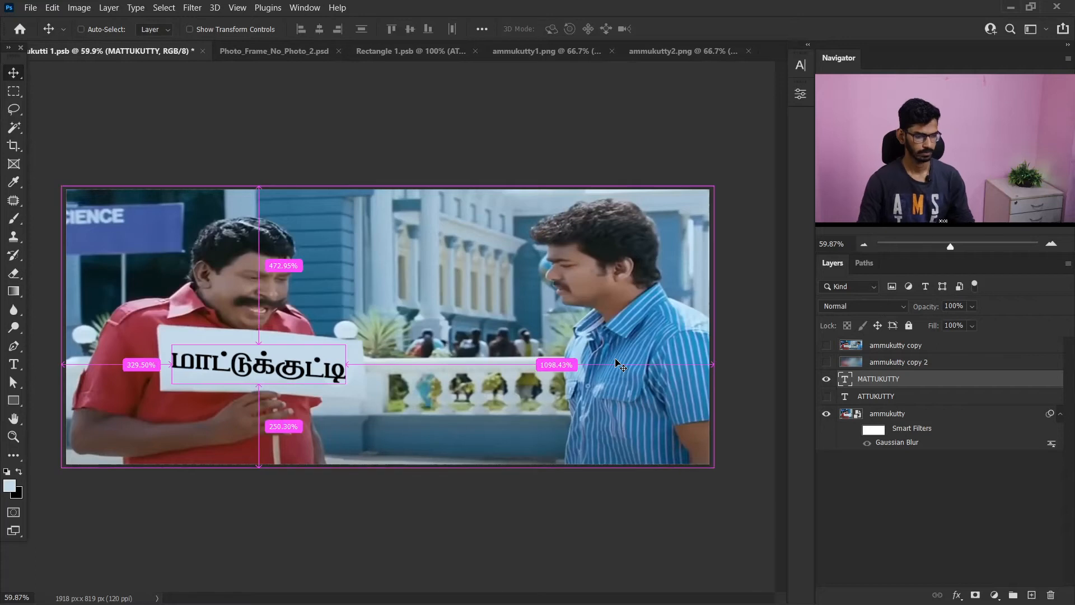
# Undo the placement and slanting of the MATTUKUTTY text so the sign is blank again
pyautogui.hotkey('ctrl', ',')
pyautogui.hotkey('ctrl', 'z')
pyautogui.hotkey('ctrl', 'z')
pyautogui.hotkey('ctrl', 'z')
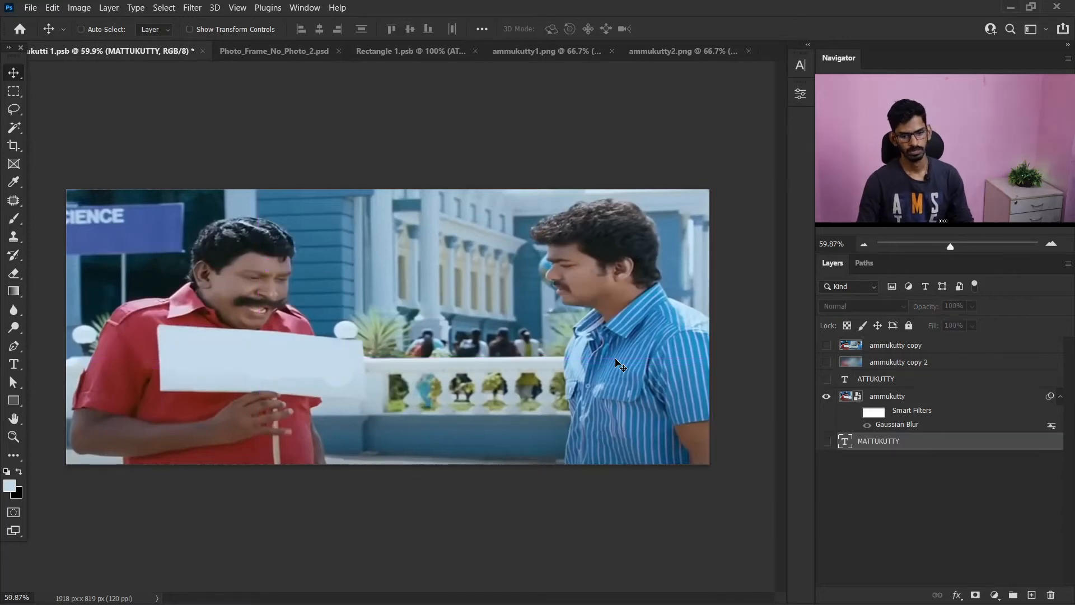
pyautogui.hotkey('ctrl', 'z')
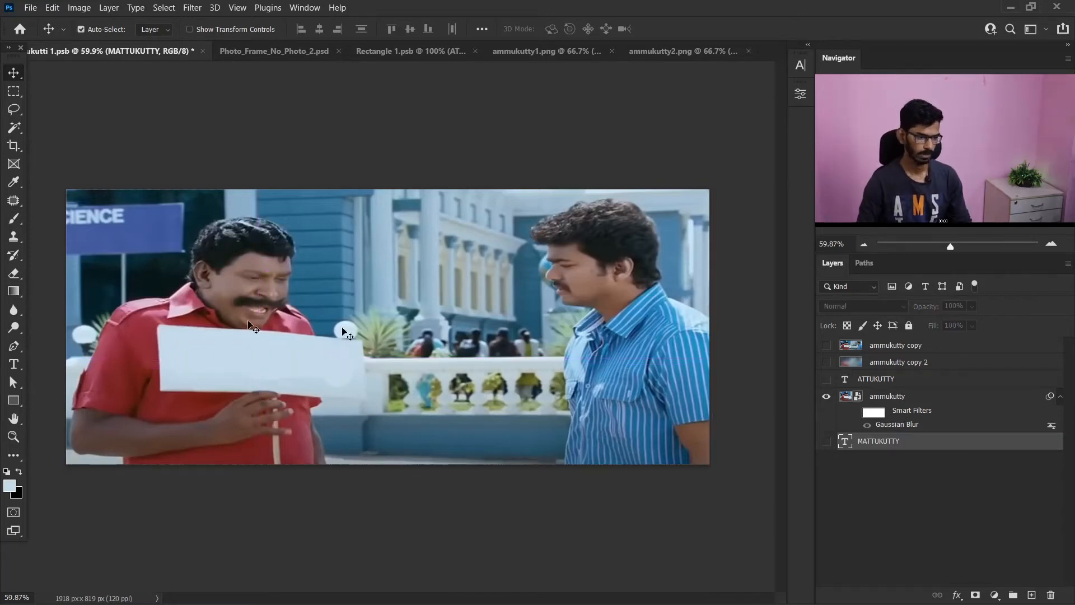
# Put ammukutty back above ATTUKUTTY in the layer order and draw a pale blue rectangle about 620 × 183 px over the sign
pyautogui.click(14, 399)
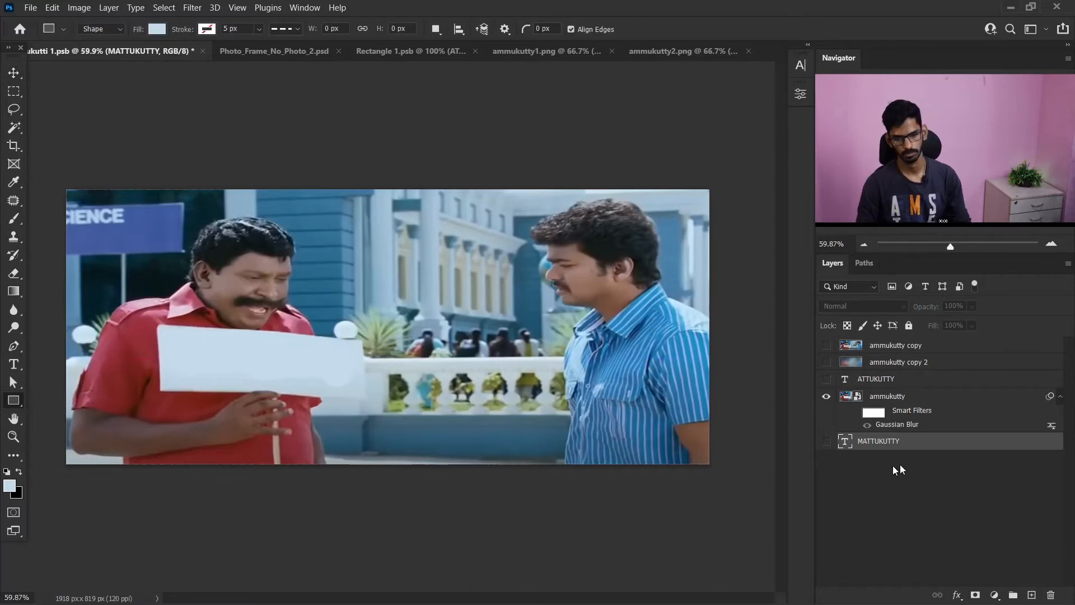
pyautogui.click(903, 396)
pyautogui.moveTo(905, 387); pyautogui.dragTo(905, 388)
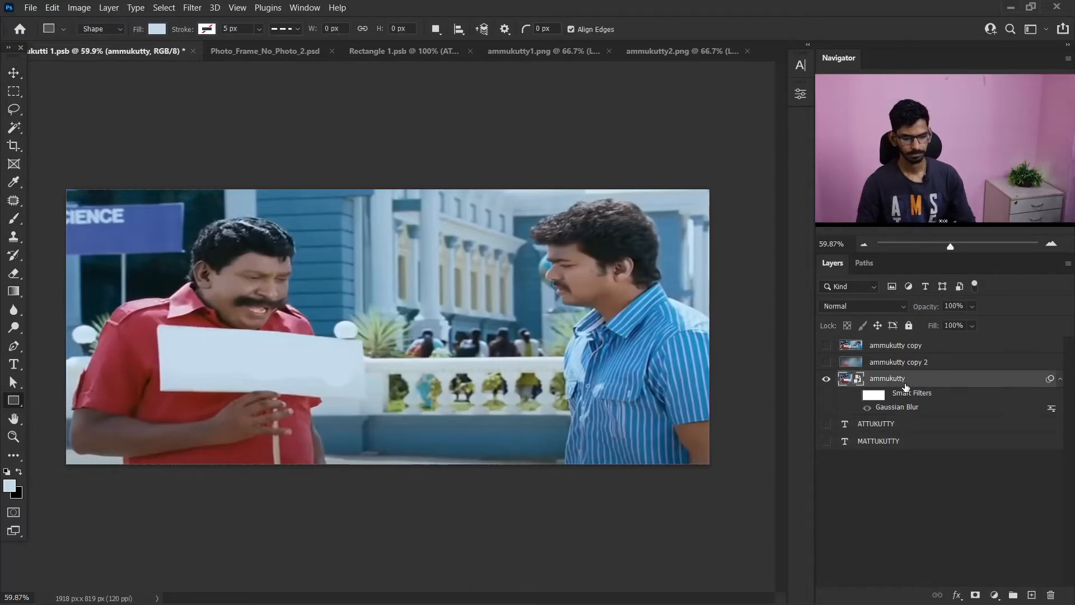
pyautogui.rightClick(15, 396)
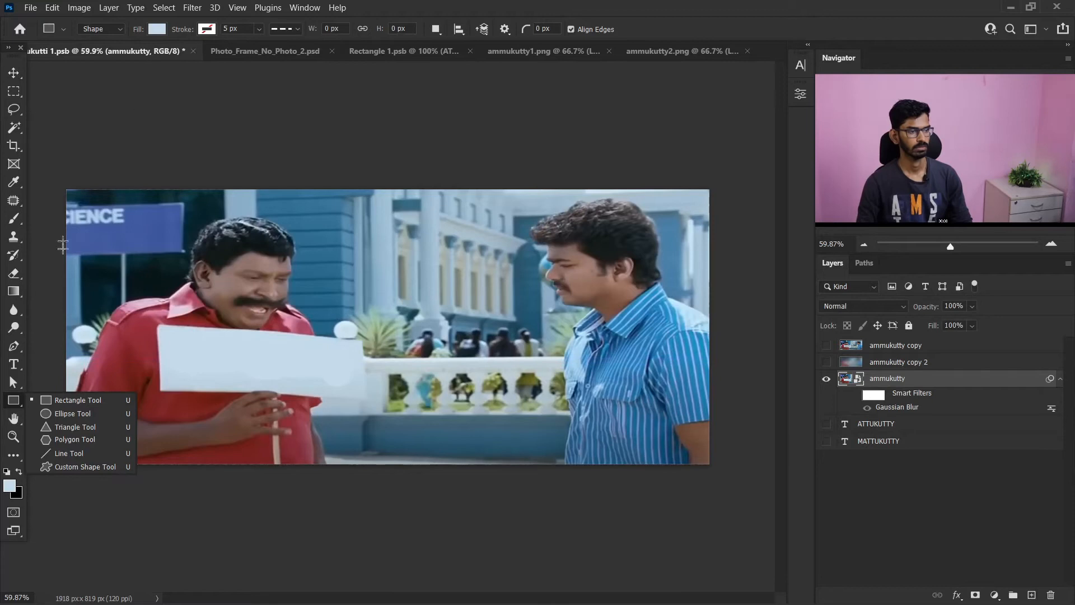
pyautogui.click(9, 403)
pyautogui.moveTo(162, 332); pyautogui.dragTo(368, 389)
pyautogui.click(22, 74)
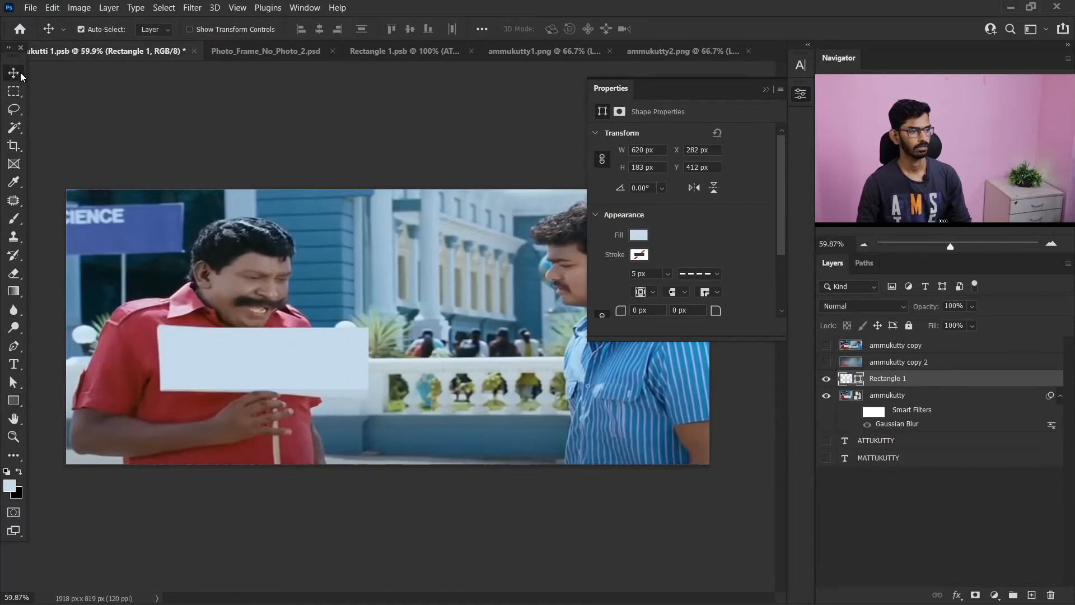
# Convert the Rectangle 1 shape to a smart object and distort its corners to match the slanted sign
pyautogui.rightClick(916, 376)
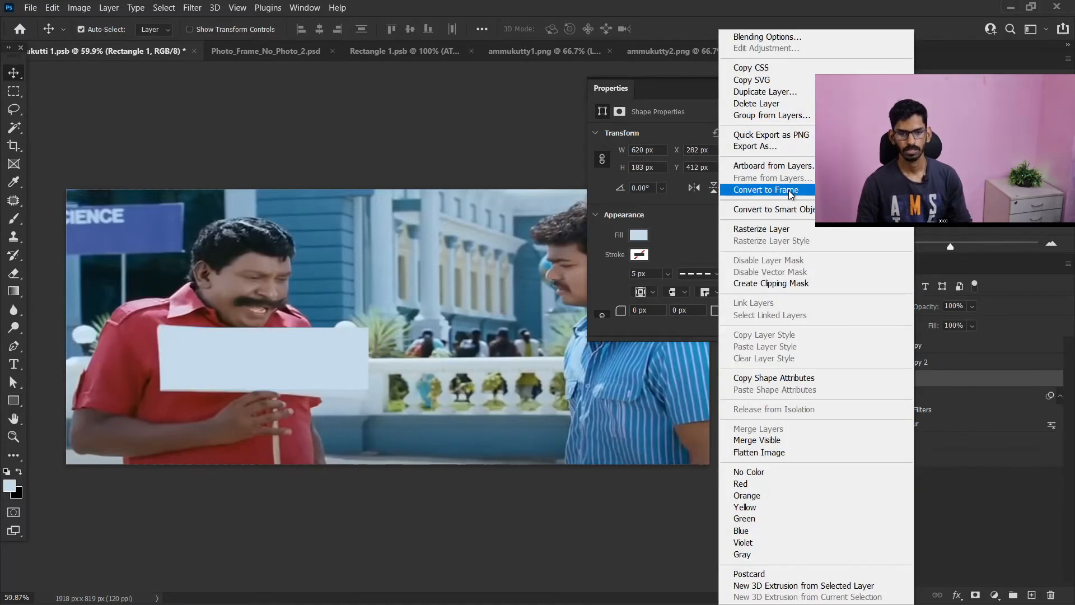
pyautogui.click(784, 209)
pyautogui.hotkey('ctrl', 't')
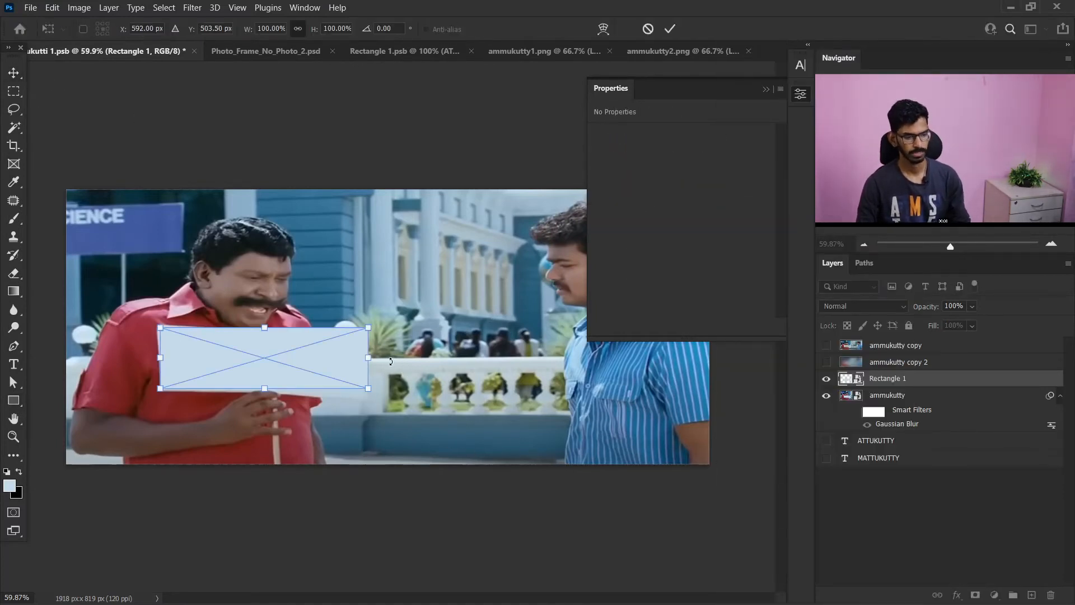
pyautogui.moveTo(374, 329)
pyautogui.mouseDown()
pyautogui.moveTo(368, 353)
pyautogui.moveTo(365, 344)
pyautogui.mouseUp()
pyautogui.moveTo(368, 388); pyautogui.dragTo(367, 397)
pyautogui.moveTo(159, 330); pyautogui.dragTo(157, 325)
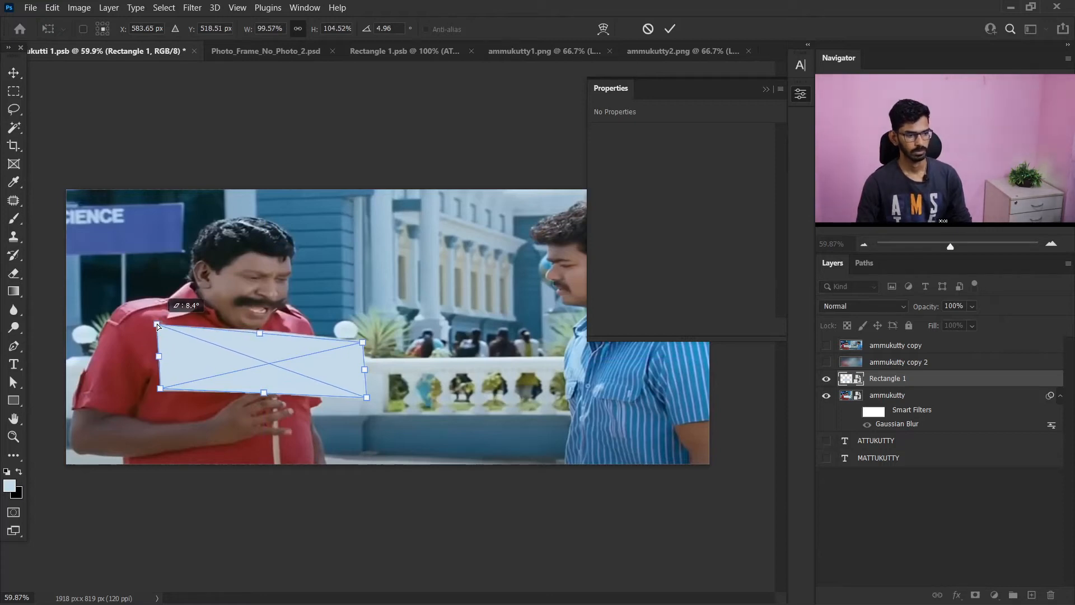
pyautogui.moveTo(162, 391); pyautogui.dragTo(160, 390)
pyautogui.press('Return')
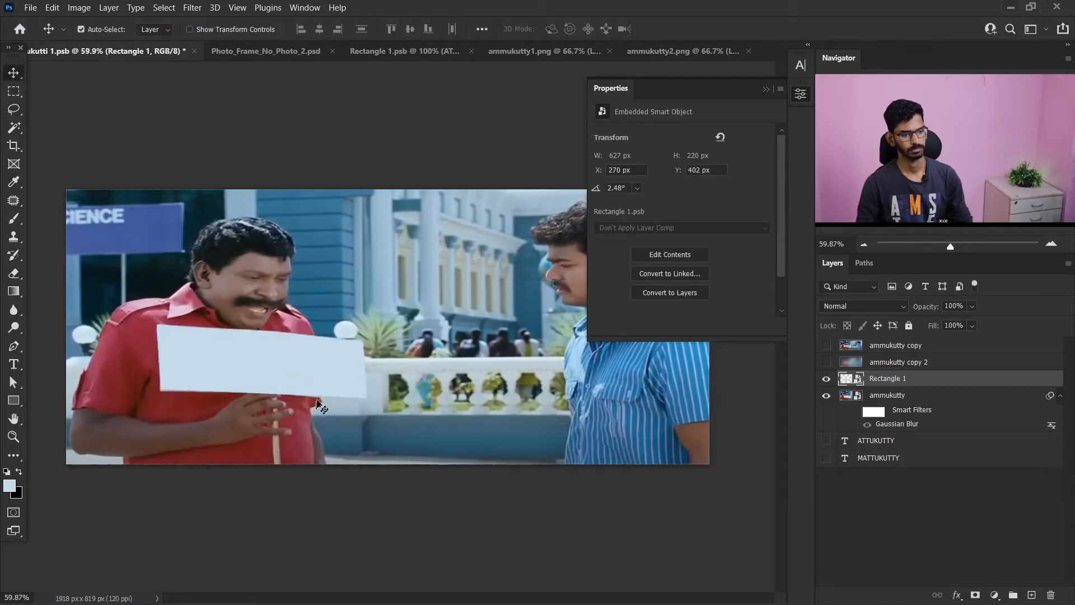
# Add a layer mask to Rectangle 1 and brush black over the fingertips to reveal them in front of the sign
pyautogui.click(975, 595)
pyautogui.click(13, 219)
pyautogui.scroll(1, 280, 410)
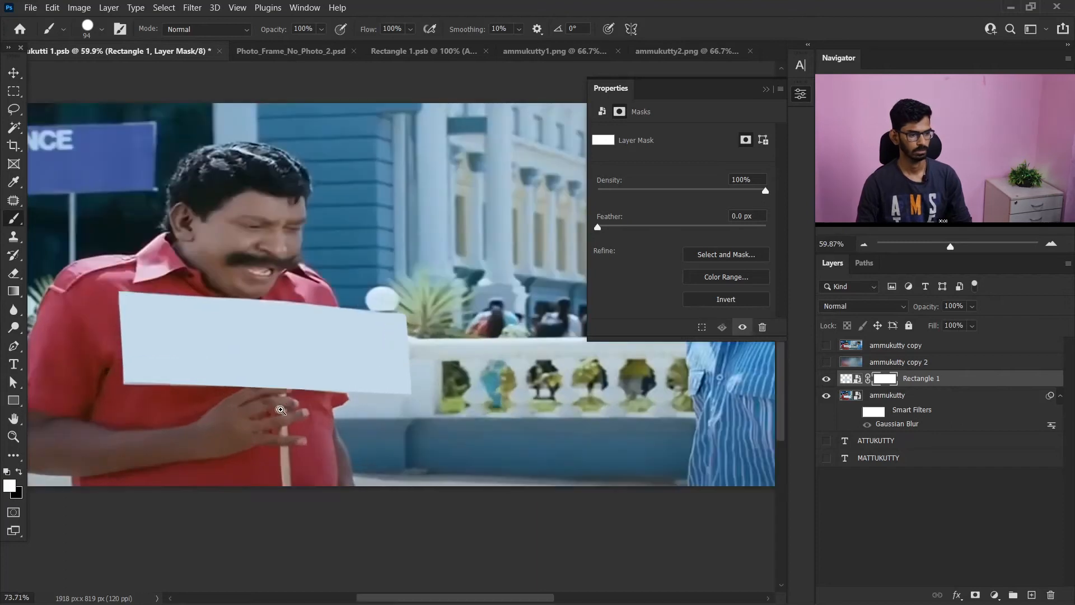
pyautogui.scroll(5, 280, 410)
pyautogui.press('x')
pyautogui.moveTo(306, 387); pyautogui.dragTo(246, 396)
pyautogui.moveTo(269, 360)
pyautogui.mouseDown()
pyautogui.moveTo(357, 361)
pyautogui.moveTo(311, 350)
pyautogui.moveTo(235, 361)
pyautogui.mouseUp()
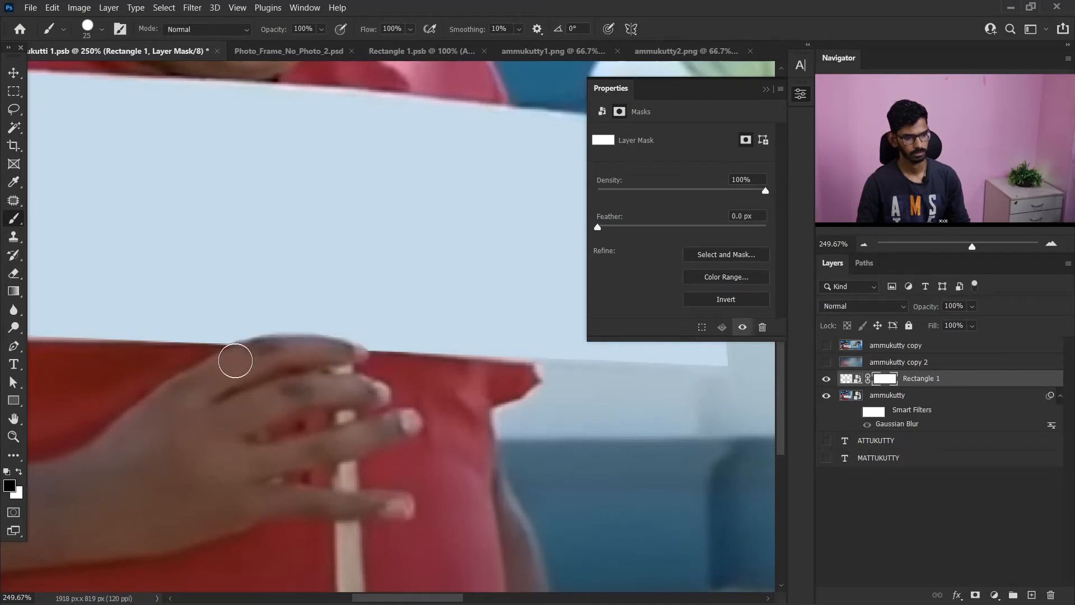
pyautogui.scroll(-8, 371, 311)
pyautogui.click(13, 72)
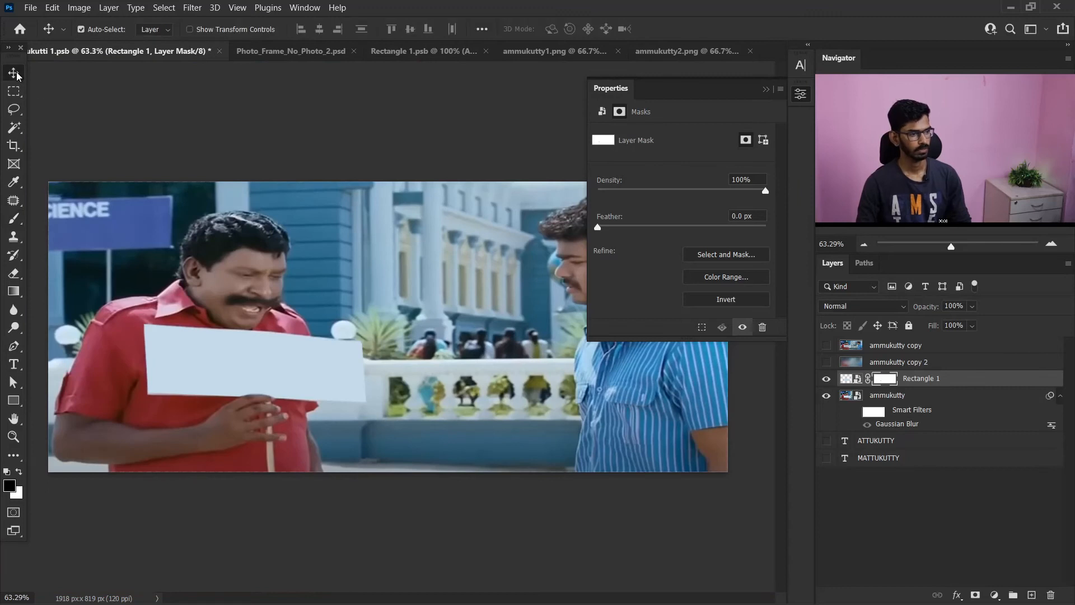
pyautogui.click(770, 91)
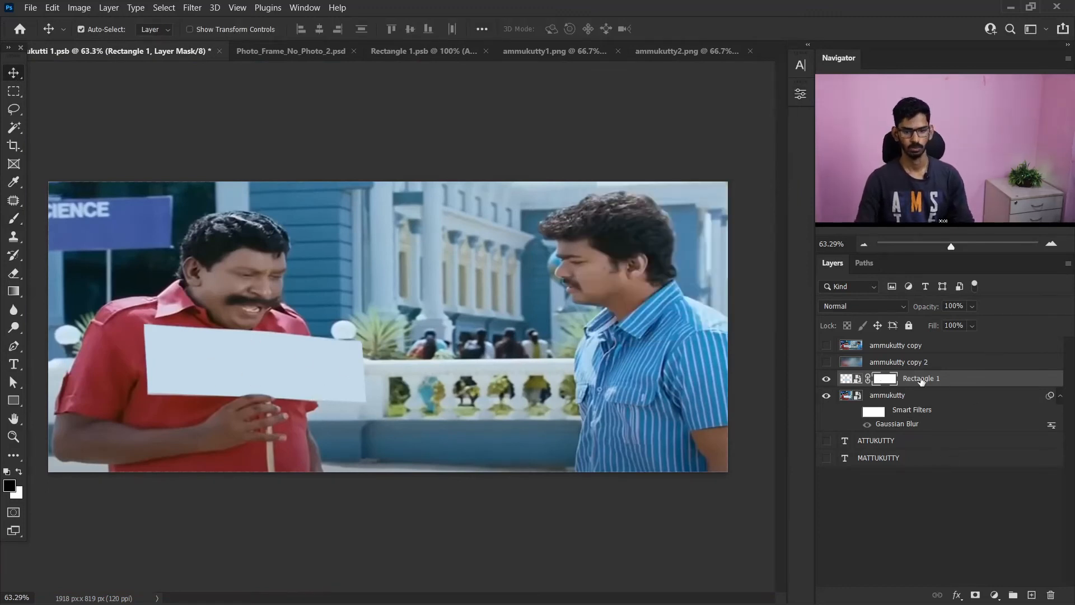
# Open the contents of the Rectangle 1 smart object and copy the ATTUKUTTY and MATTUKUTTY text layers into them
pyautogui.click(855, 379)
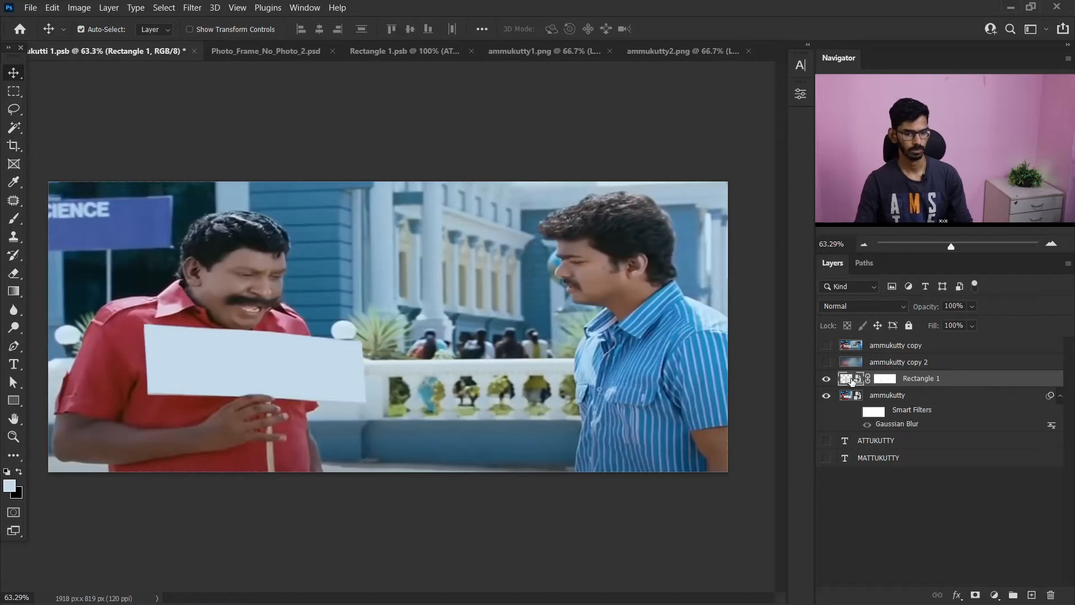
pyautogui.doubleClick(854, 380)
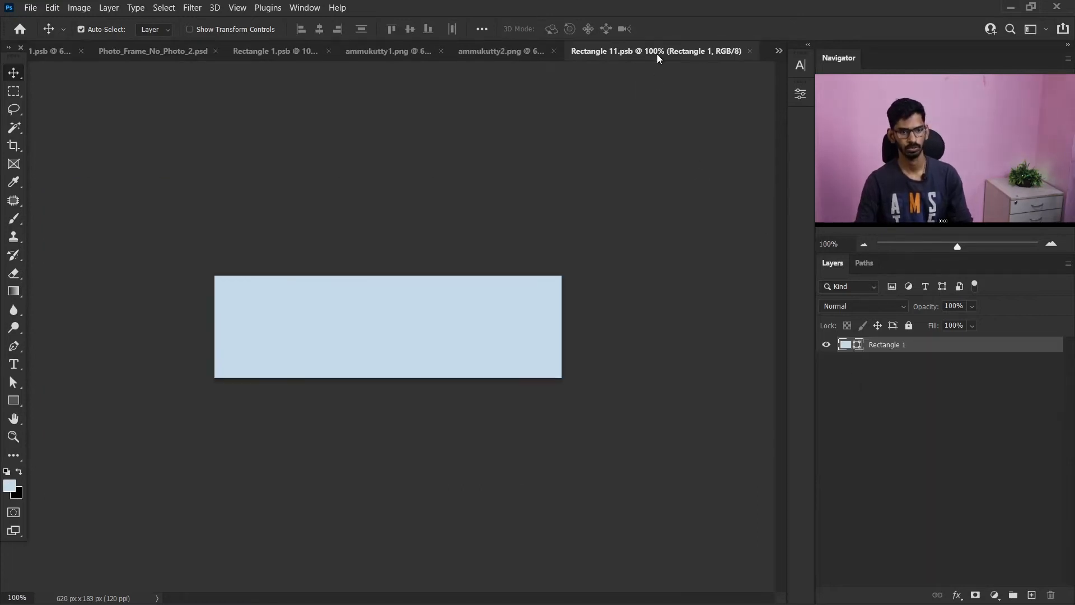
pyautogui.moveTo(623, 51); pyautogui.dragTo(234, 46)
pyautogui.click(49, 50)
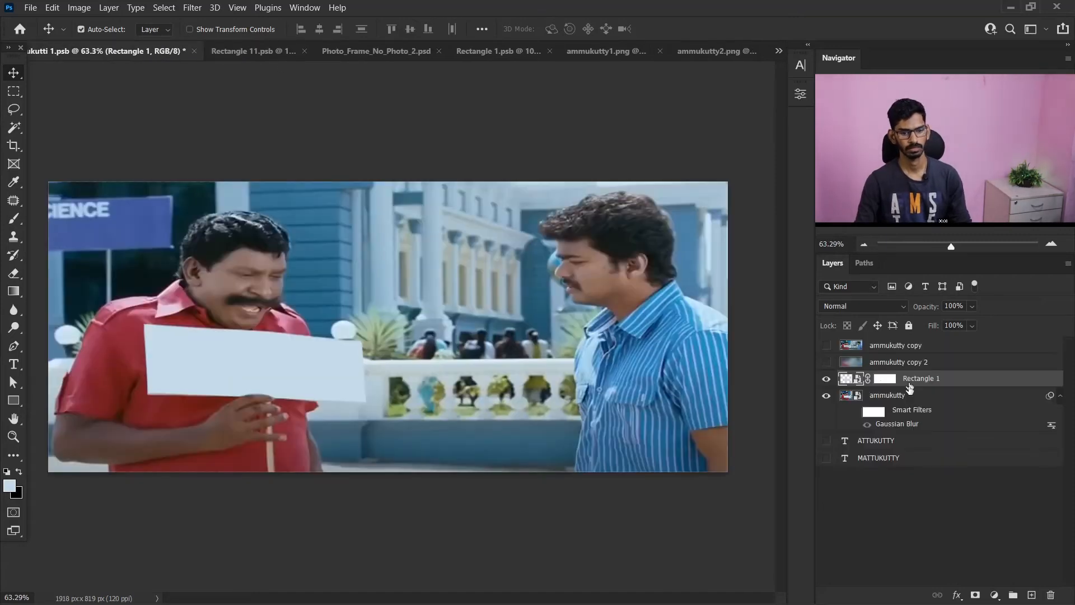
pyautogui.click(925, 444)
pyautogui.keyDown('shift'); pyautogui.click(924, 458); pyautogui.keyUp('shift')
pyautogui.moveTo(925, 458); pyautogui.dragTo(373, 347)
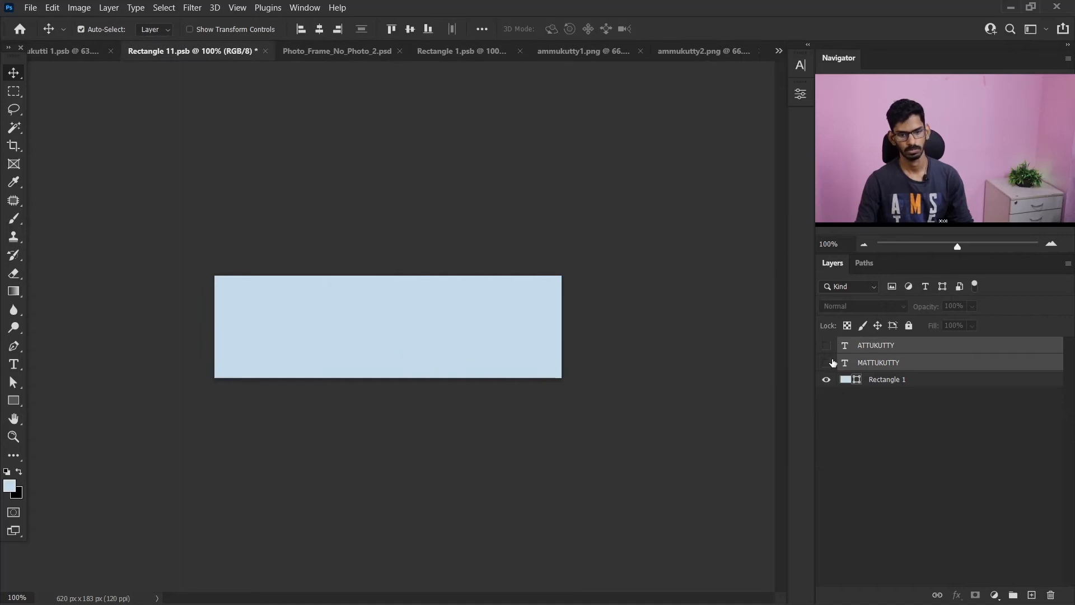
# Show the ATTUKUTTY text centred on the rectangle, save the smart object's contents and check the sign in ammukutti 1.psb
pyautogui.click(826, 346)
pyautogui.moveTo(538, 352); pyautogui.dragTo(542, 328)
pyautogui.click(30, 8)
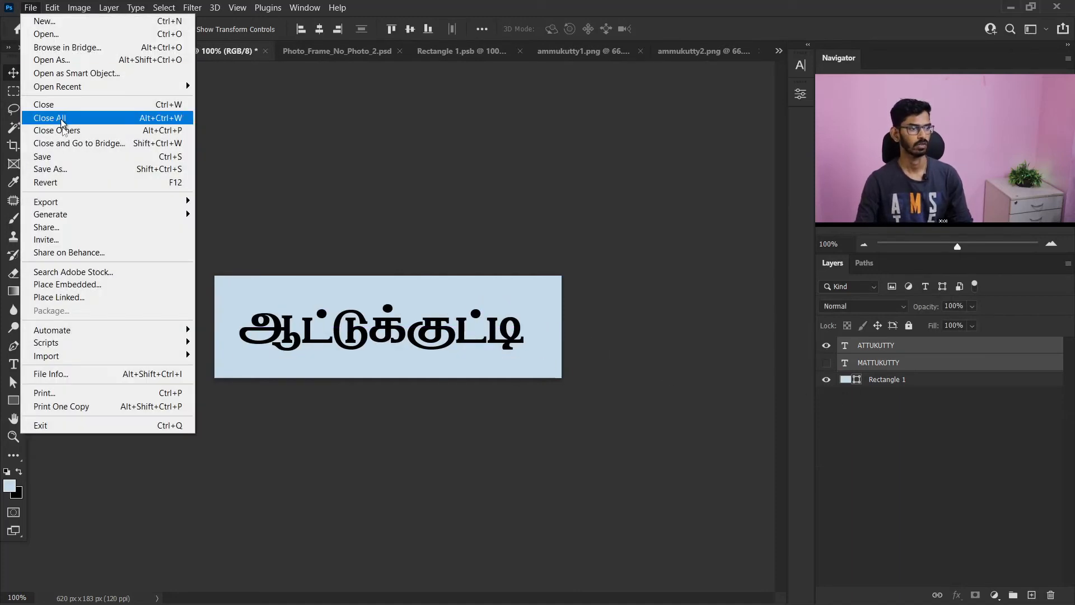
pyautogui.click(62, 154)
pyautogui.click(87, 52)
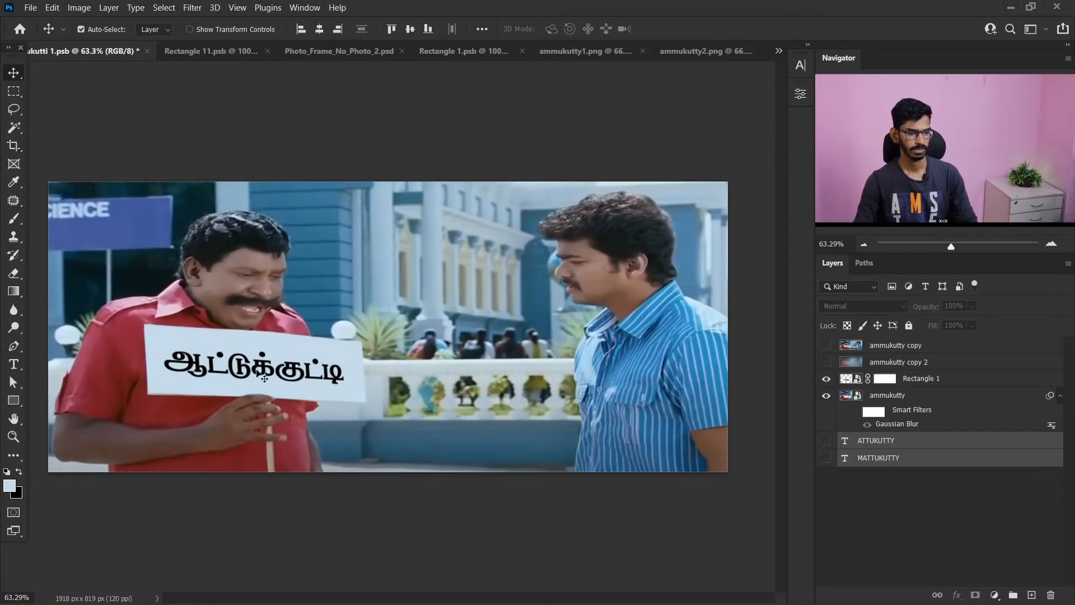
# In Rectangle 11.psb, hide ATTUKUTTY, show MATTUKUTTY centred on the rectangle, save the contents and leave the document
pyautogui.click(226, 58)
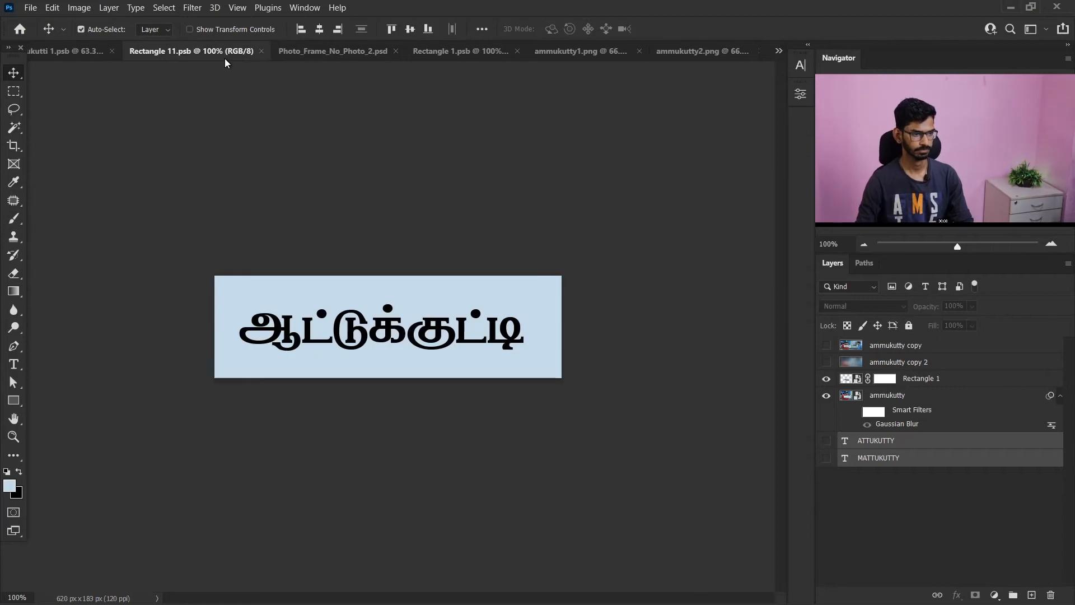
pyautogui.click(826, 346)
pyautogui.click(826, 363)
pyautogui.moveTo(451, 321); pyautogui.dragTo(463, 321)
pyautogui.click(22, 8)
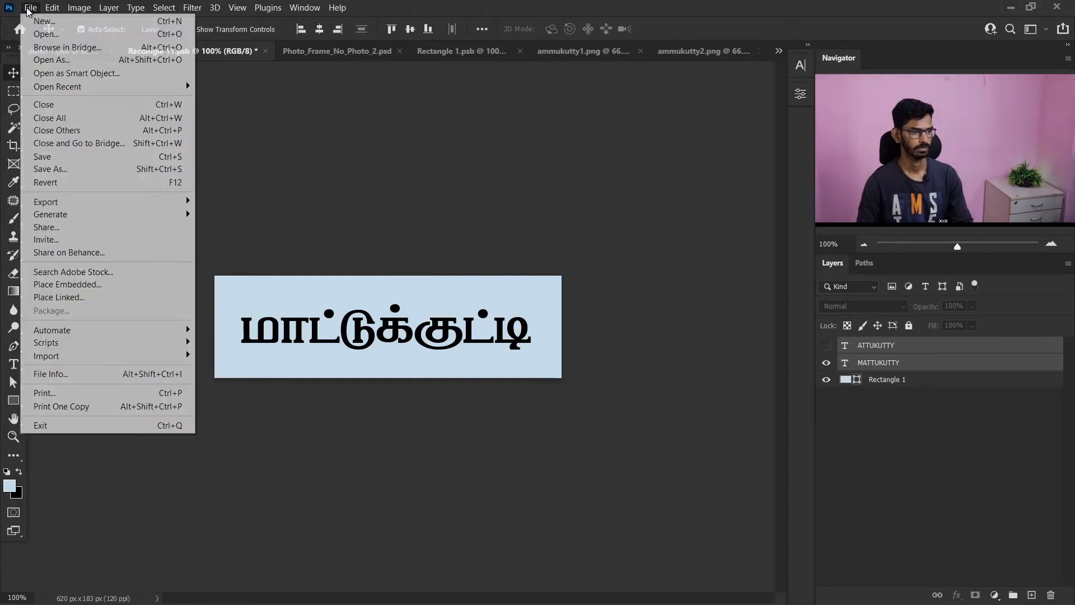
pyautogui.click(50, 159)
pyautogui.hotkey('ctrl', 'shift', 'Tab')
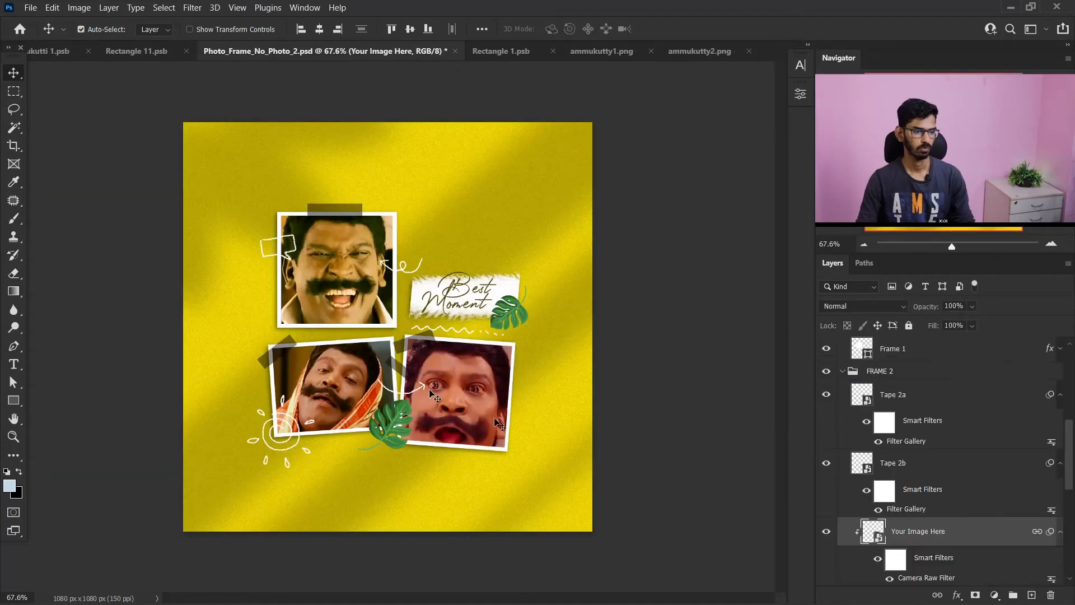
# In Photo_Frame_No_Photo_2.psd, open the contents of FRAME 1's Your Image Here smart object
pyautogui.click(356, 51)
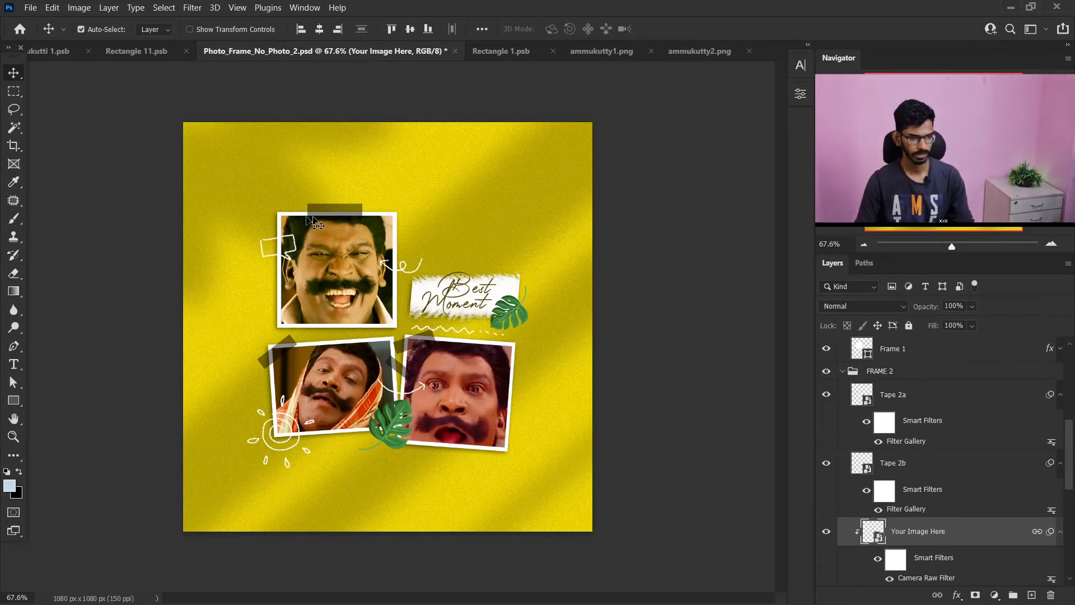
pyautogui.click(290, 261)
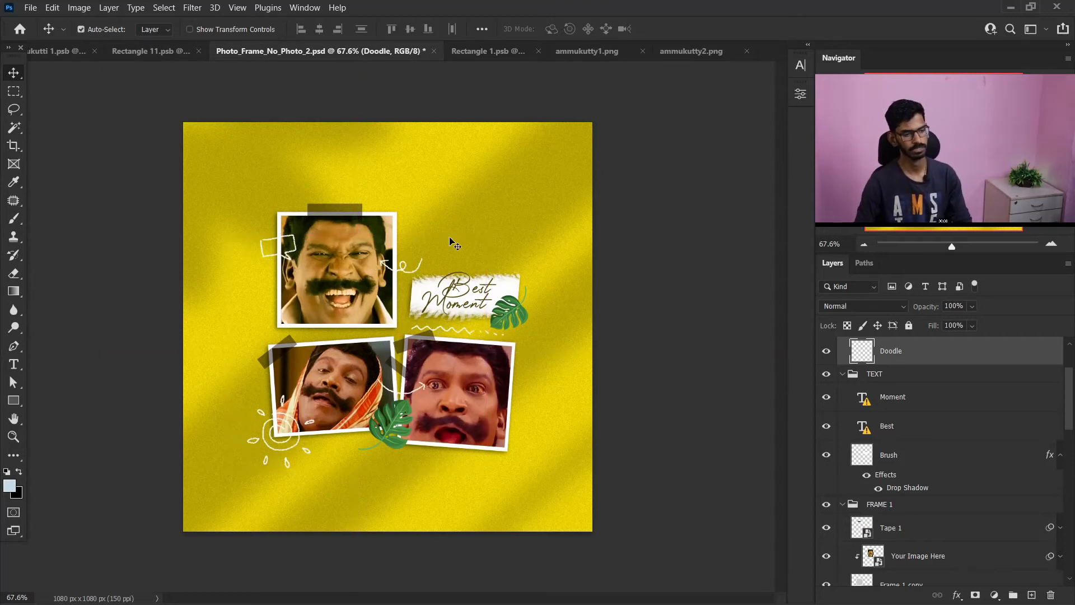
pyautogui.click(361, 290)
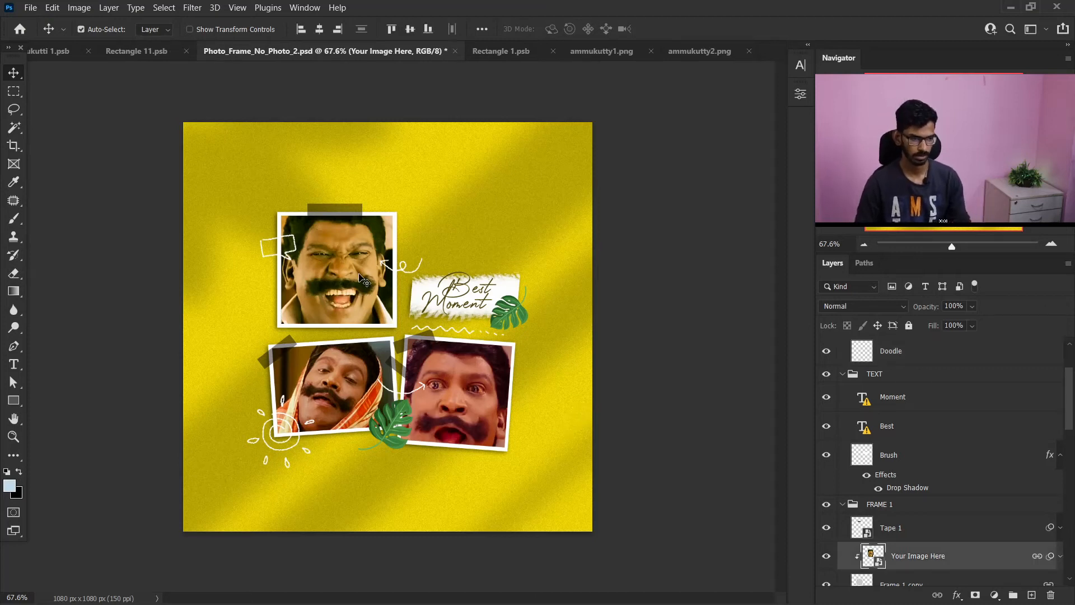
pyautogui.doubleClick(877, 567)
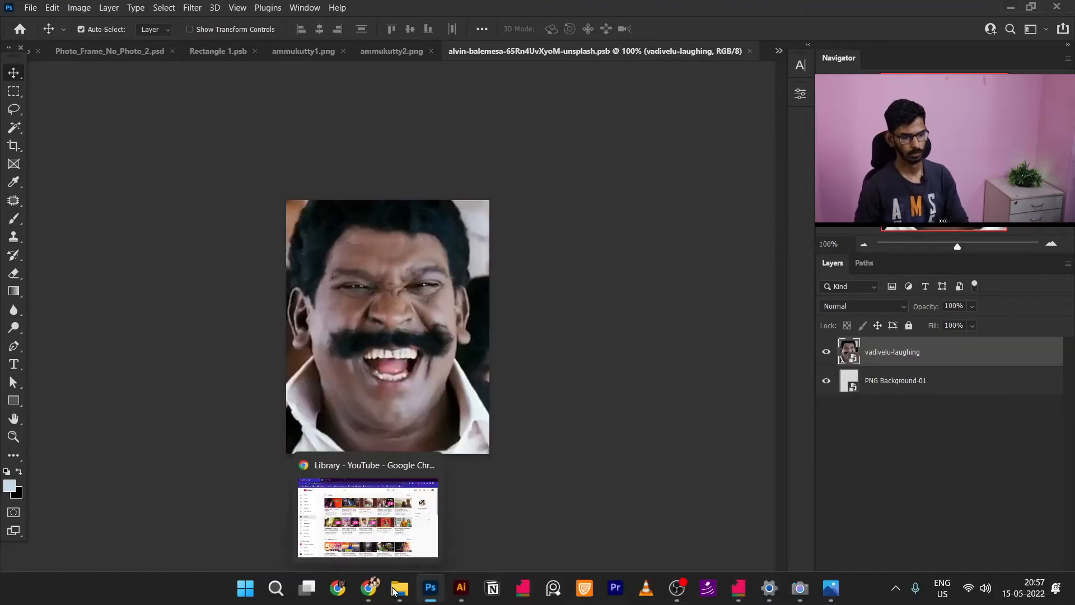
# Place the vadivelu-shocking photo above vadivelu-laughing, scaled to 62.80% and positioned so the face fills the canvas
pyautogui.click(400, 590)
pyautogui.moveTo(712, 140); pyautogui.dragTo(370, 331)
pyautogui.moveTo(388, 260); pyautogui.dragTo(380, 109)
pyautogui.moveTo(426, 237); pyautogui.dragTo(324, 296)
pyautogui.moveTo(292, 163); pyautogui.dragTo(272, 150)
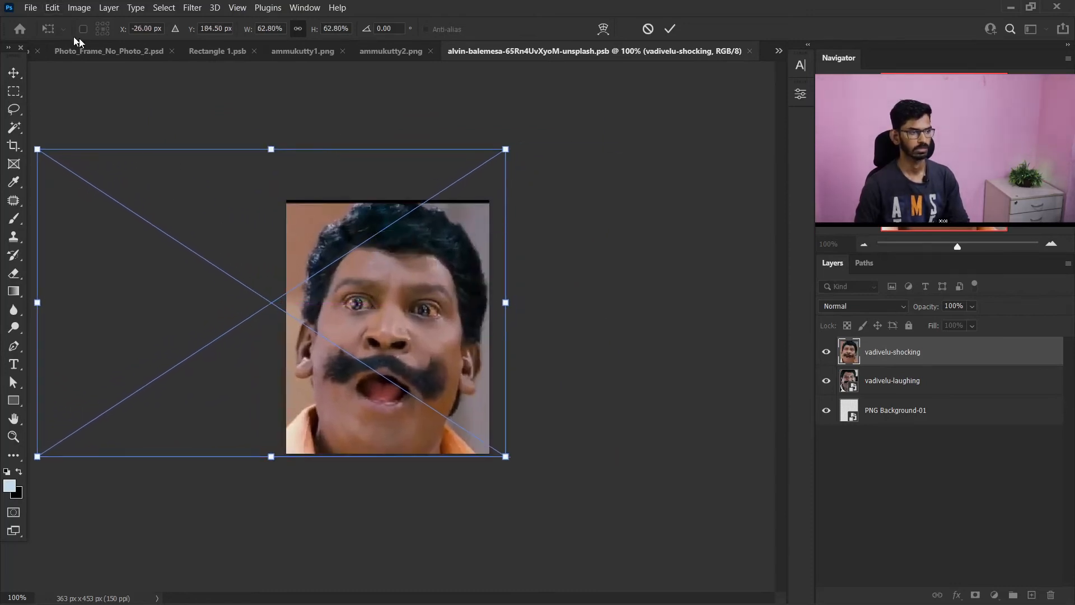
pyautogui.press('Return')
# Save the smart object's contents and return to Photo_Frame_No_Photo_2.psd to check the upper photo
pyautogui.click(30, 8)
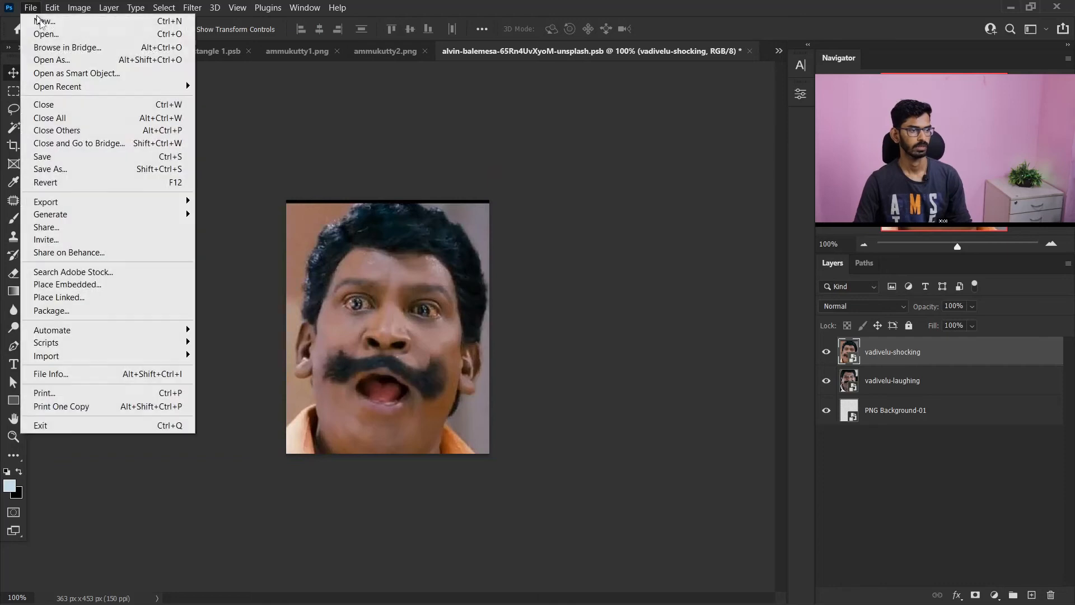
pyautogui.click(101, 158)
pyautogui.click(73, 51)
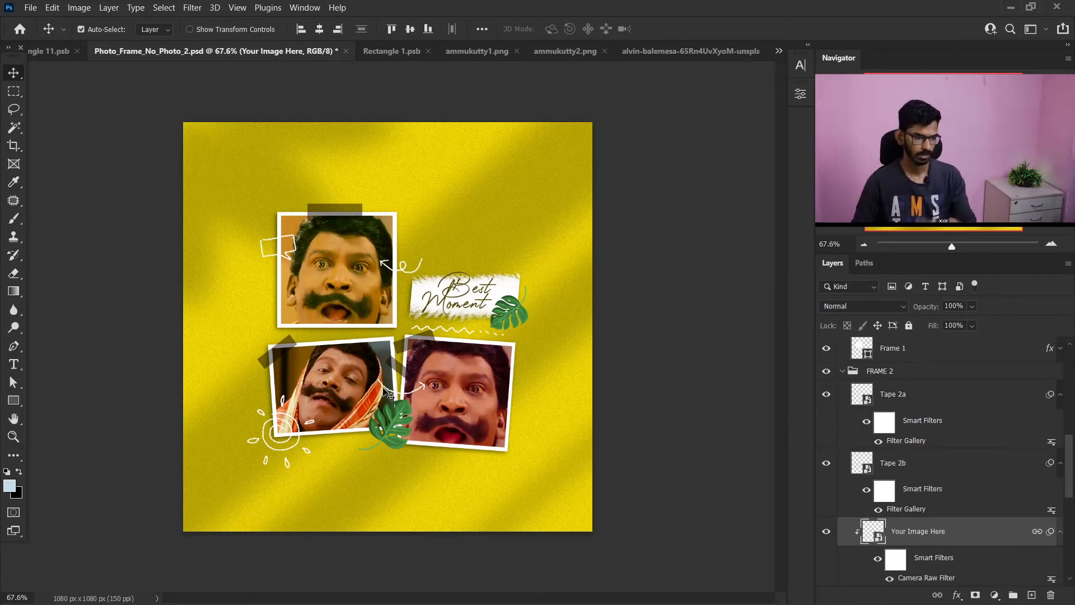
# Select FRAME 2's Your Image Here smart object and open its contents
pyautogui.click(365, 382)
pyautogui.click(446, 391)
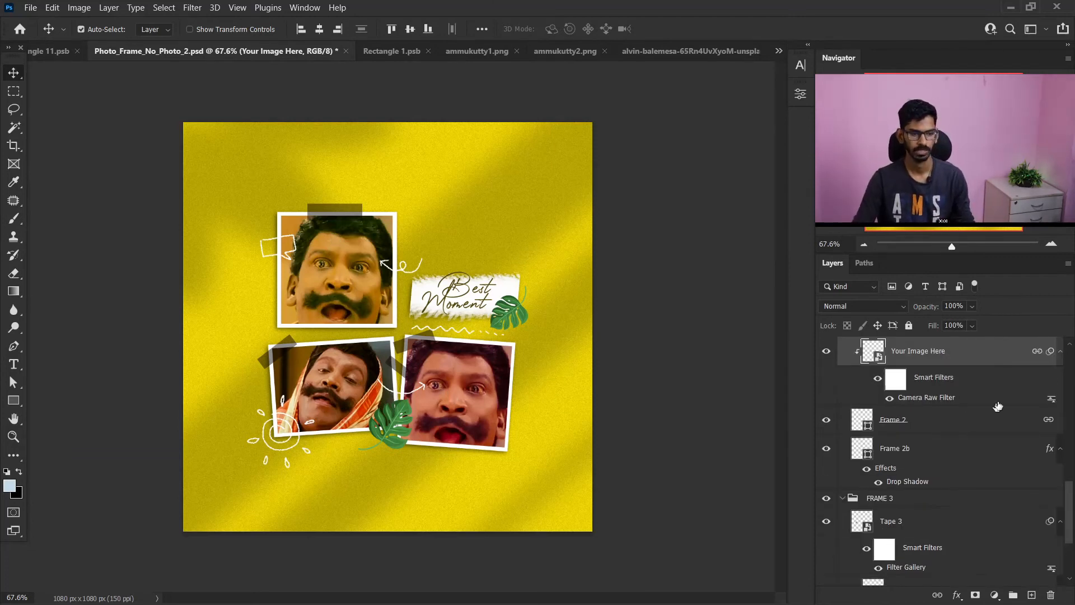
pyautogui.doubleClick(879, 351)
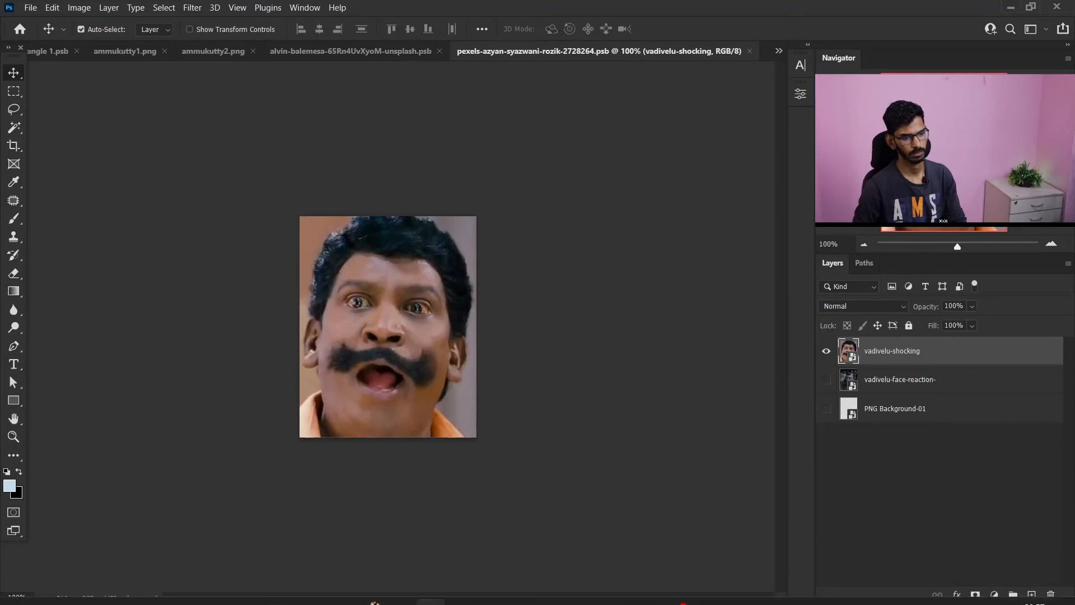
# Place the vadivelu-face-reaction- image above vadivelu-shocking, scaled to 54.84% and positioned so the face fills the canvas
pyautogui.moveTo(399, 588)
pyautogui.click(494, 443)
pyautogui.moveTo(558, 166); pyautogui.dragTo(388, 353)
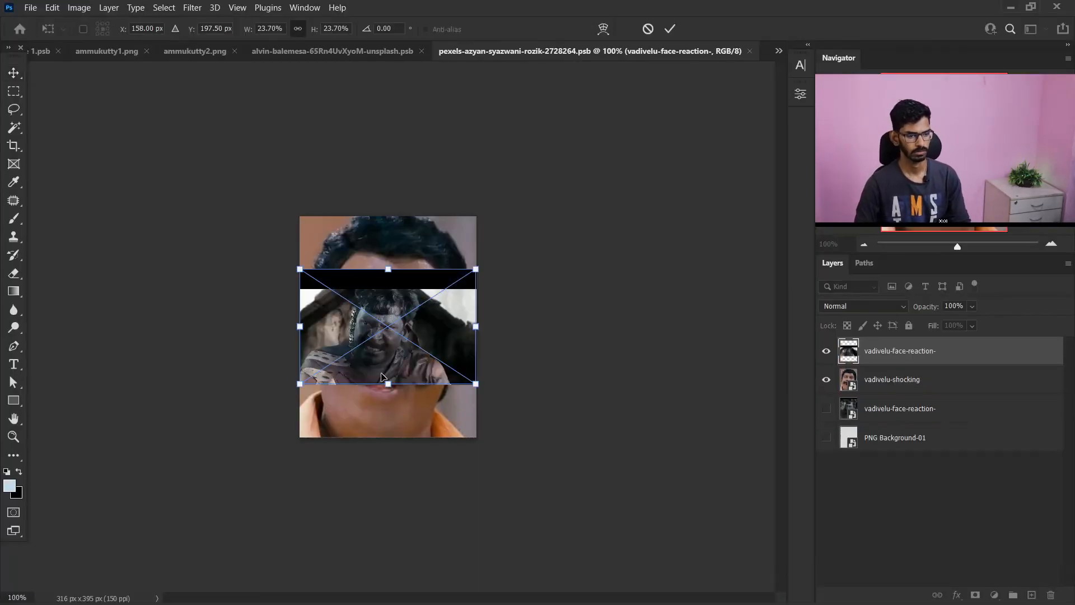
pyautogui.moveTo(402, 253); pyautogui.dragTo(403, 159)
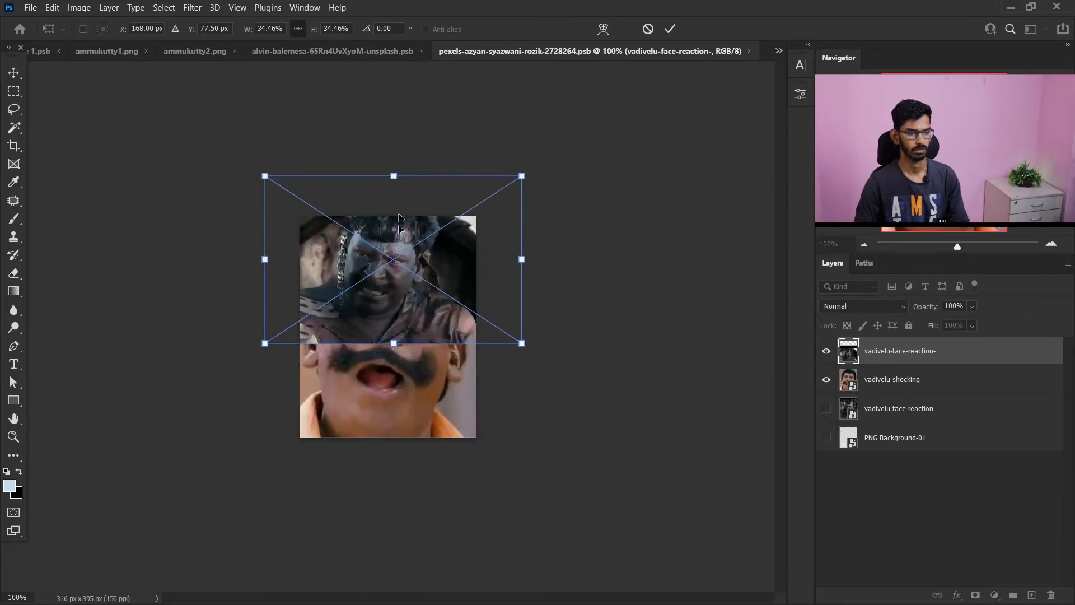
pyautogui.moveTo(392, 344); pyautogui.dragTo(405, 444)
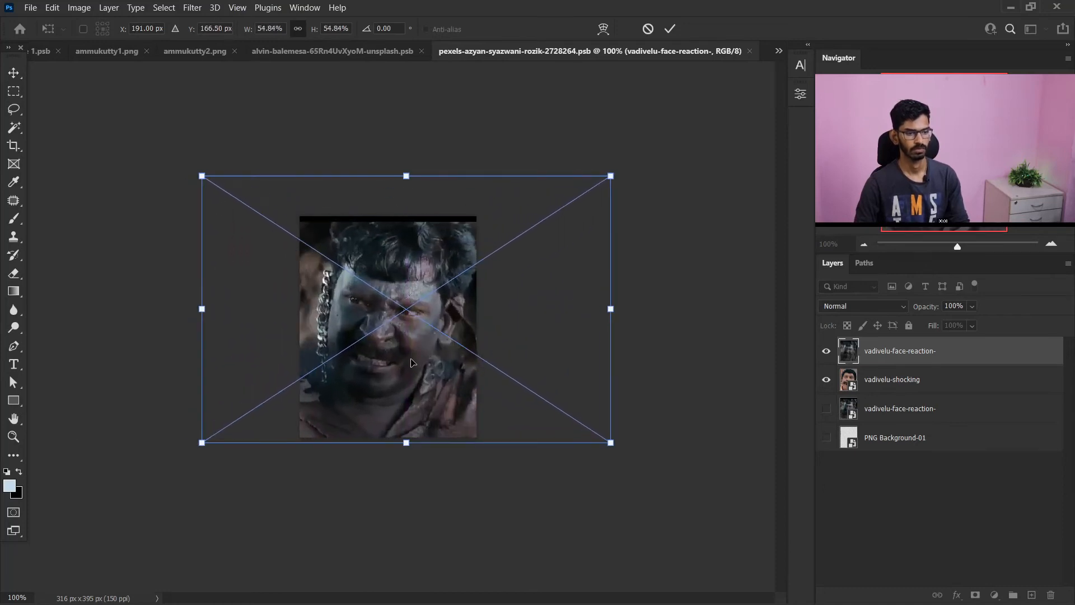
pyautogui.press('Return')
# Save the FRAME 2 photo's smart object contents and close their document
pyautogui.click(31, 7)
pyautogui.click(27, 157)
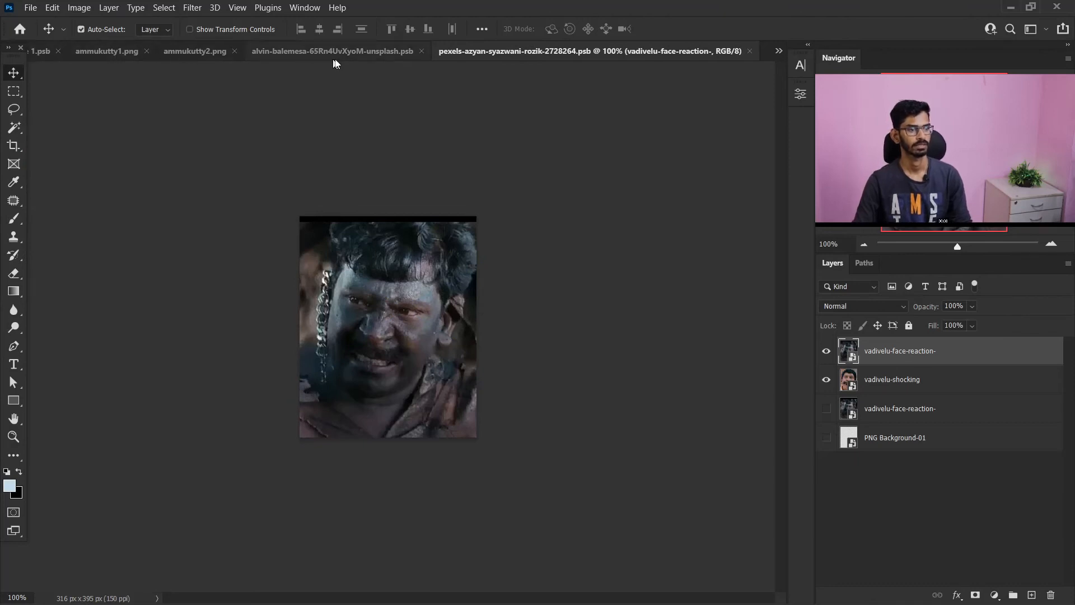
pyautogui.click(750, 51)
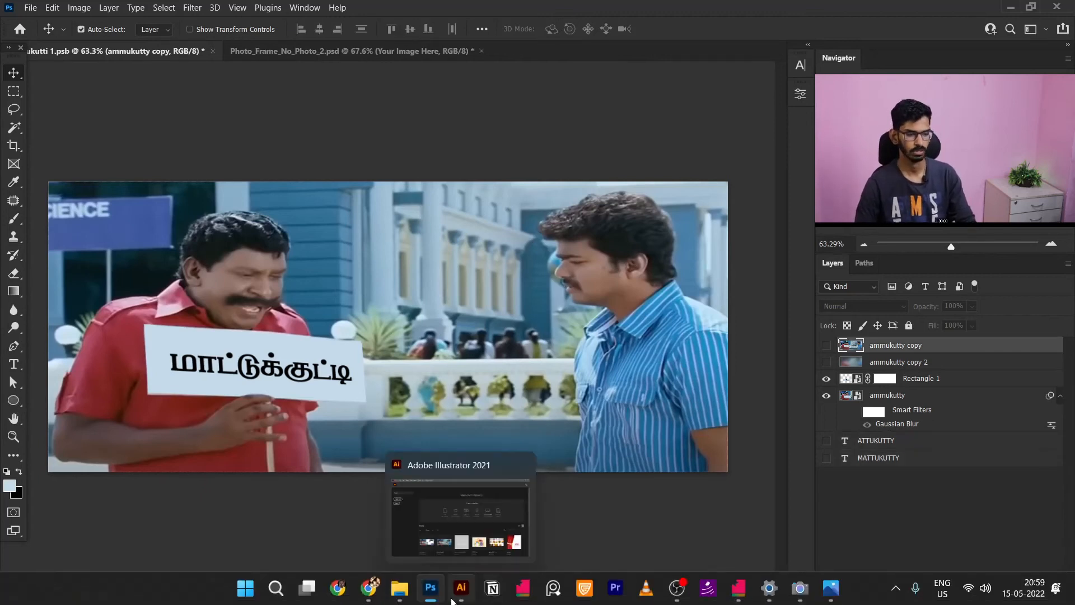
# Place the ammukutti 1 file as a smart object at 100% on top of the layers in ammukutti 1.psb
pyautogui.click(400, 588)
pyautogui.moveTo(164, 145); pyautogui.dragTo(429, 395)
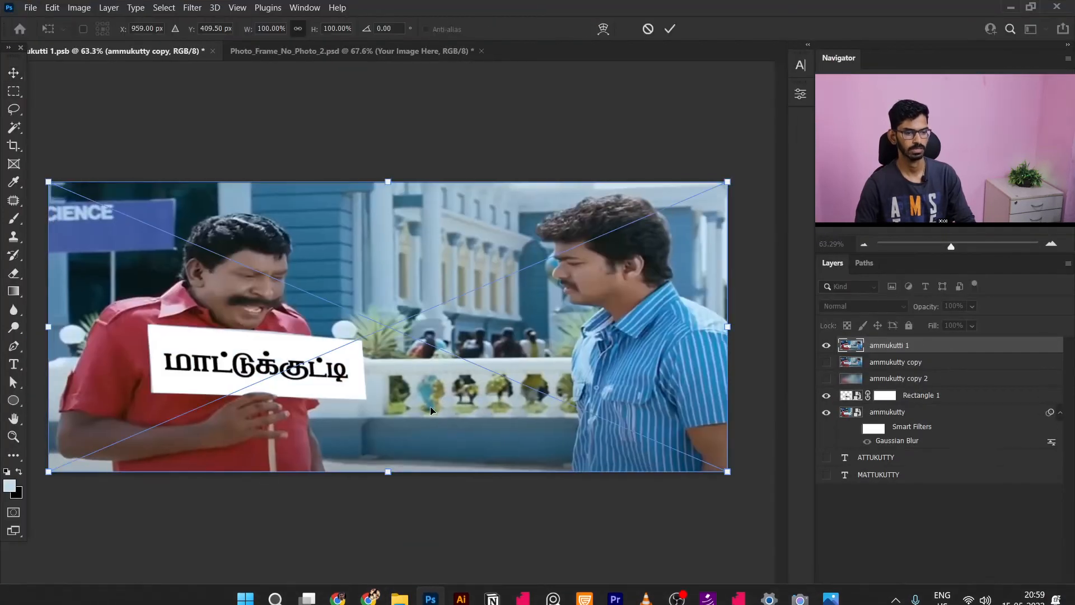
pyautogui.press('Return')
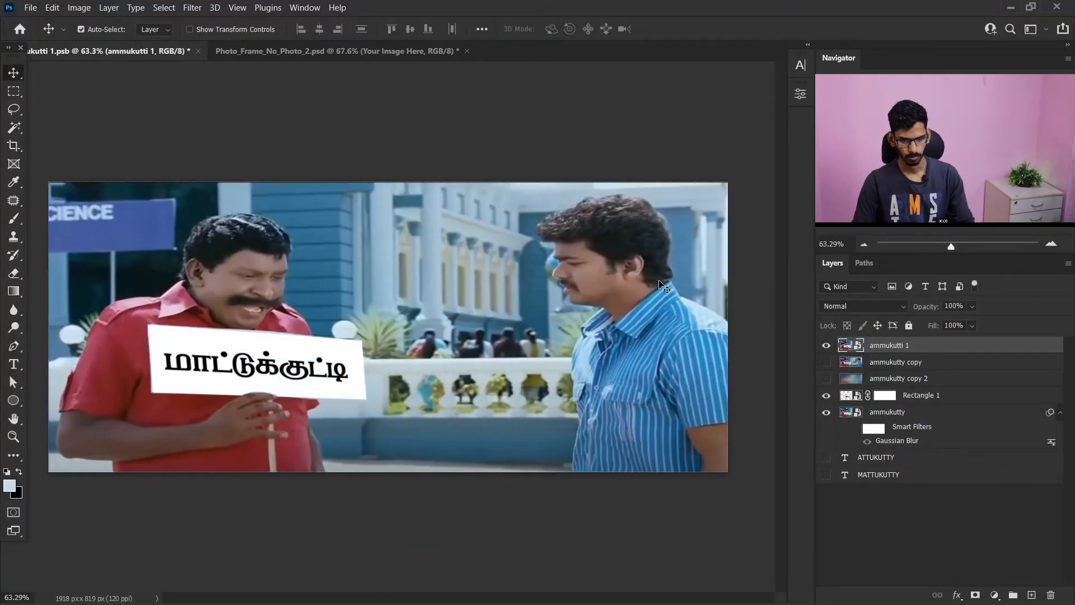
# Open the contents of the placed ammukutti 1 smart object and compare their layers with the parent document
pyautogui.doubleClick(855, 345)
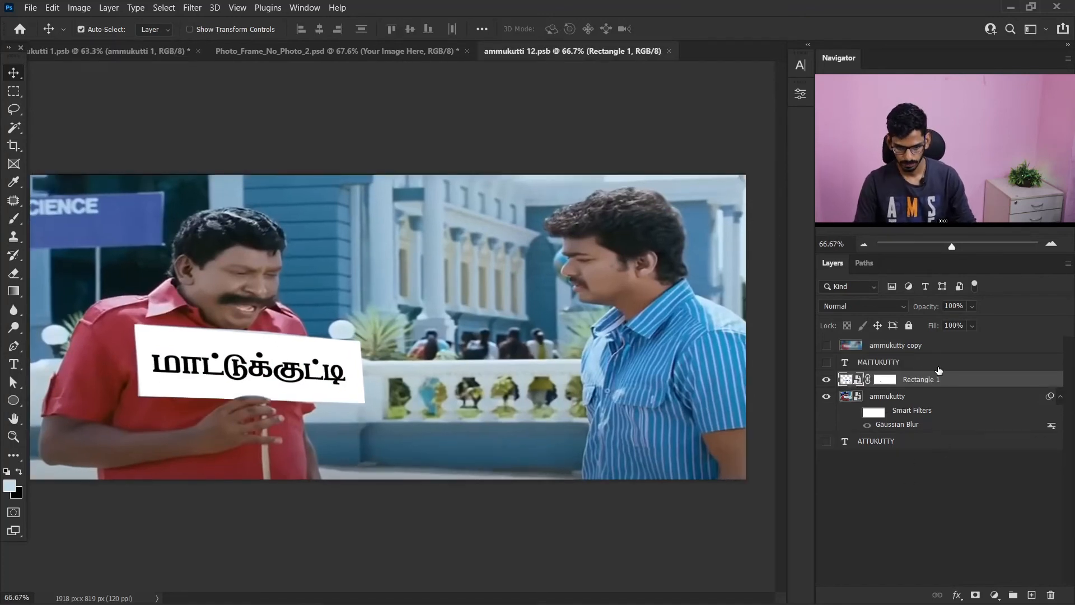
pyautogui.click(102, 58)
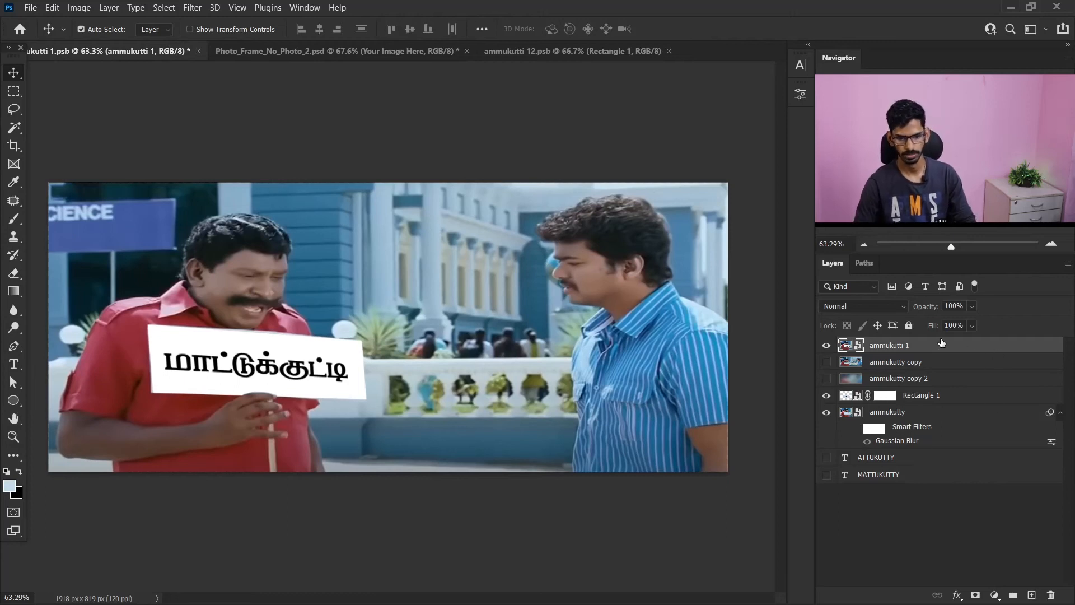
pyautogui.doubleClick(853, 344)
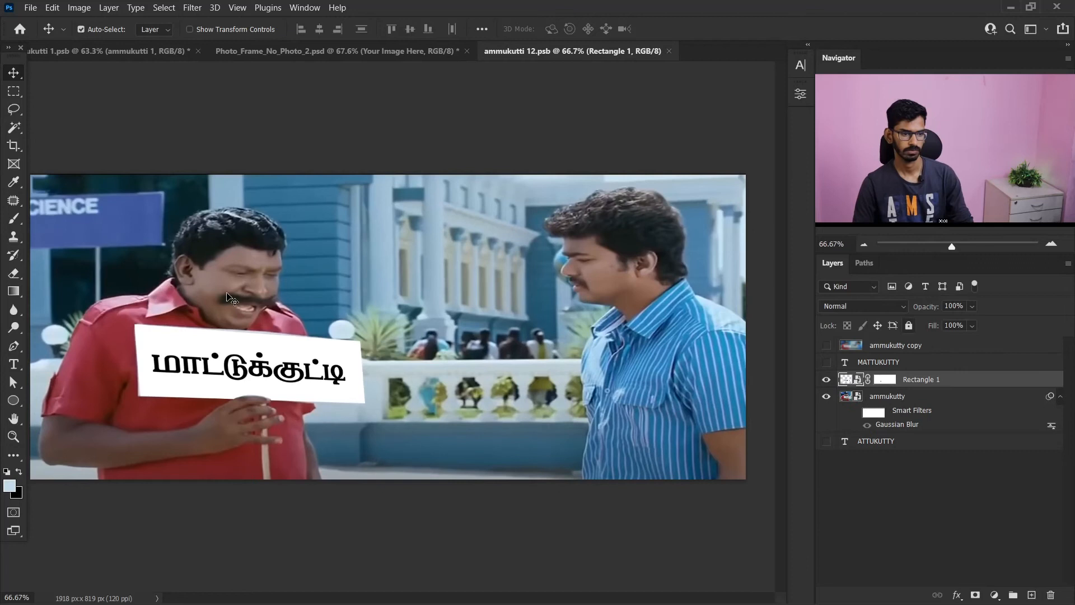
# Draw a black ellipse about 554 × 216 px between the two men, save the contents and check the parent document
pyautogui.click(14, 400)
pyautogui.moveTo(336, 245); pyautogui.dragTo(539, 296)
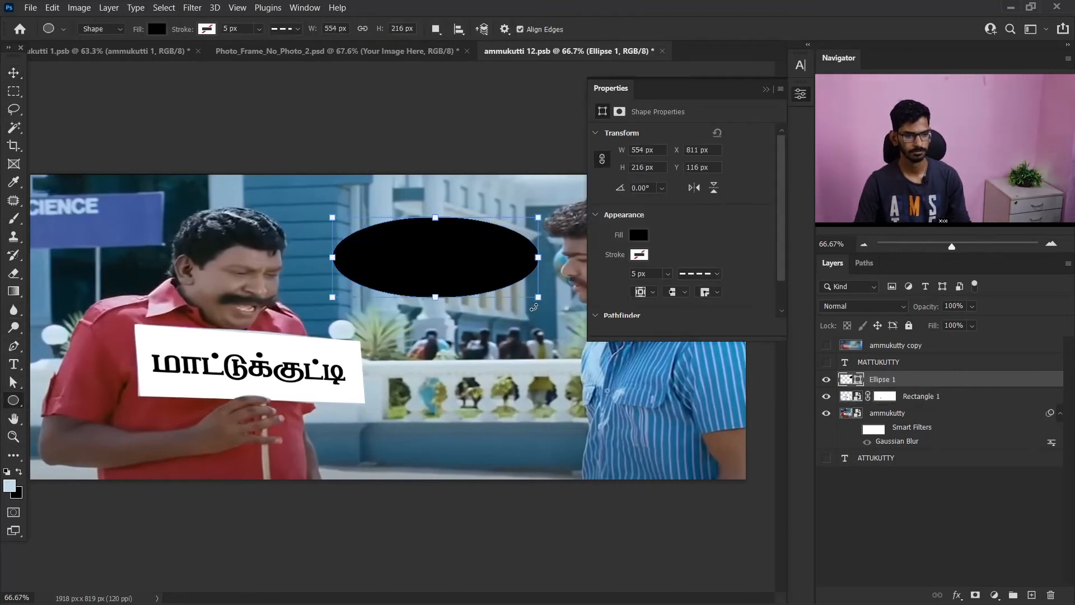
pyautogui.click(30, 8)
pyautogui.click(50, 157)
pyautogui.click(113, 52)
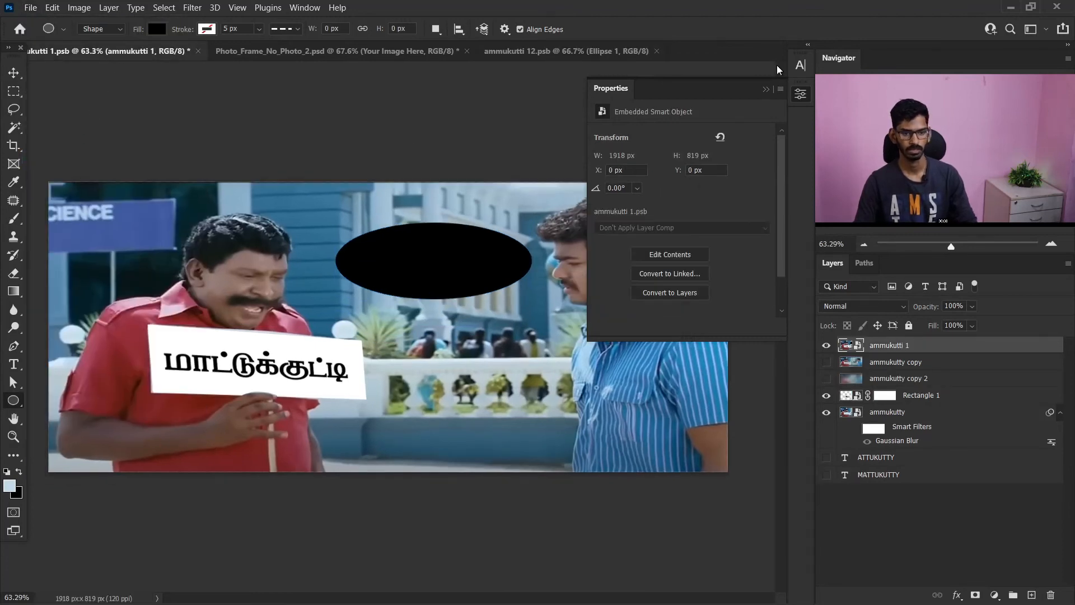
pyautogui.click(767, 91)
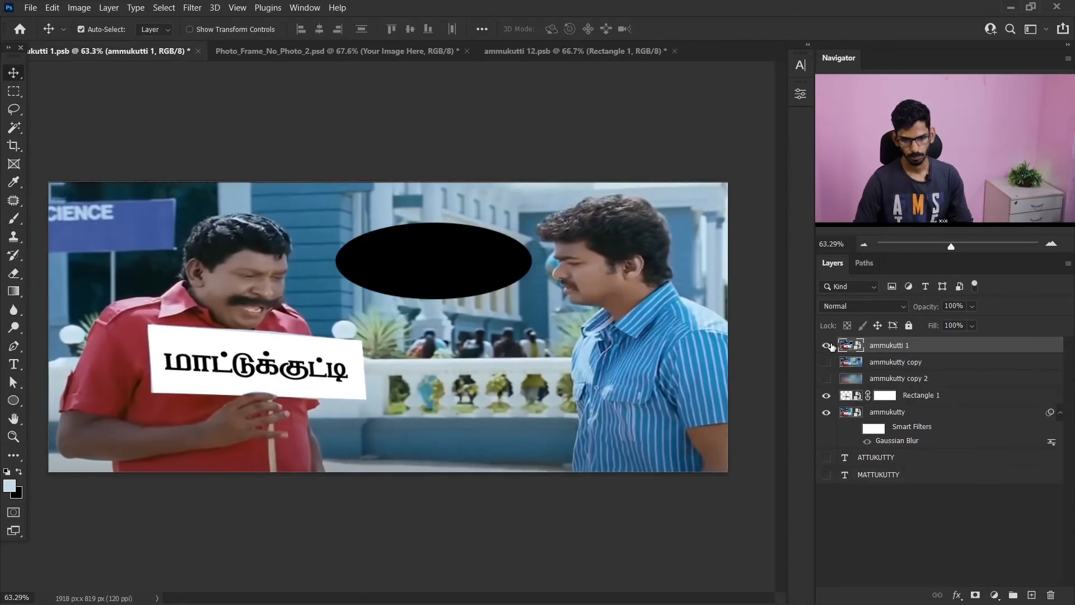
# Hide ammukutti 1 and place page 1 of the ammukutty Illustrator file as a smart object cropped to its bounding box
pyautogui.click(826, 345)
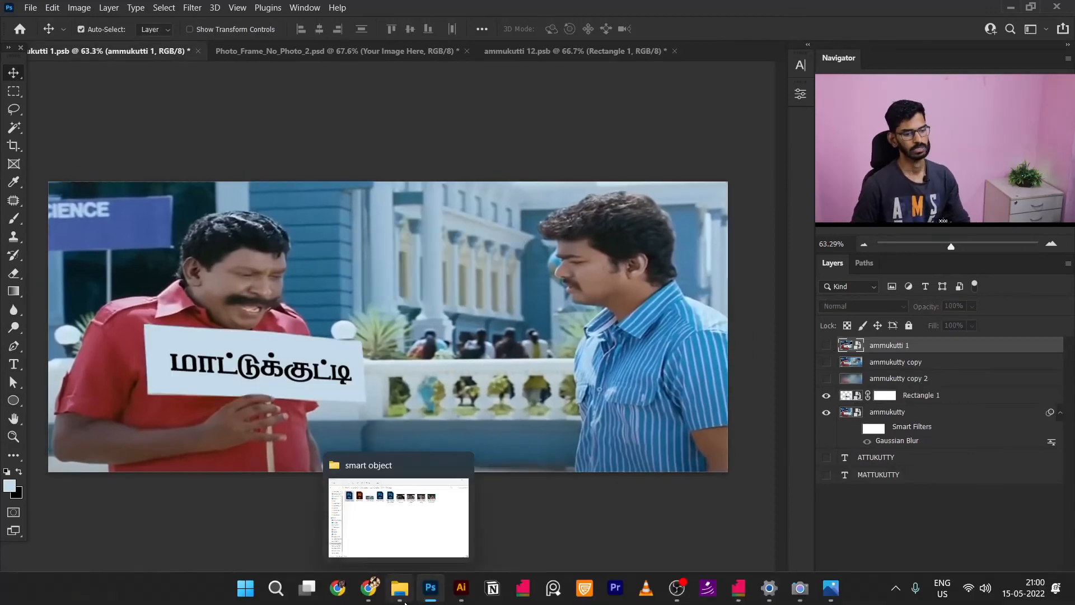
pyautogui.click(405, 602)
pyautogui.moveTo(274, 116); pyautogui.dragTo(428, 382)
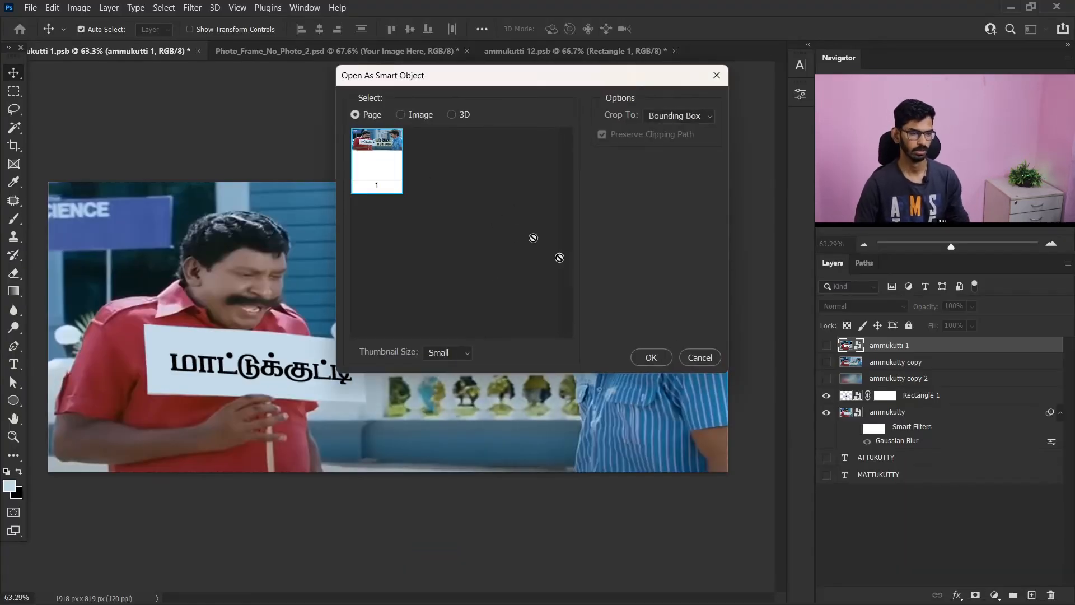
pyautogui.click(647, 359)
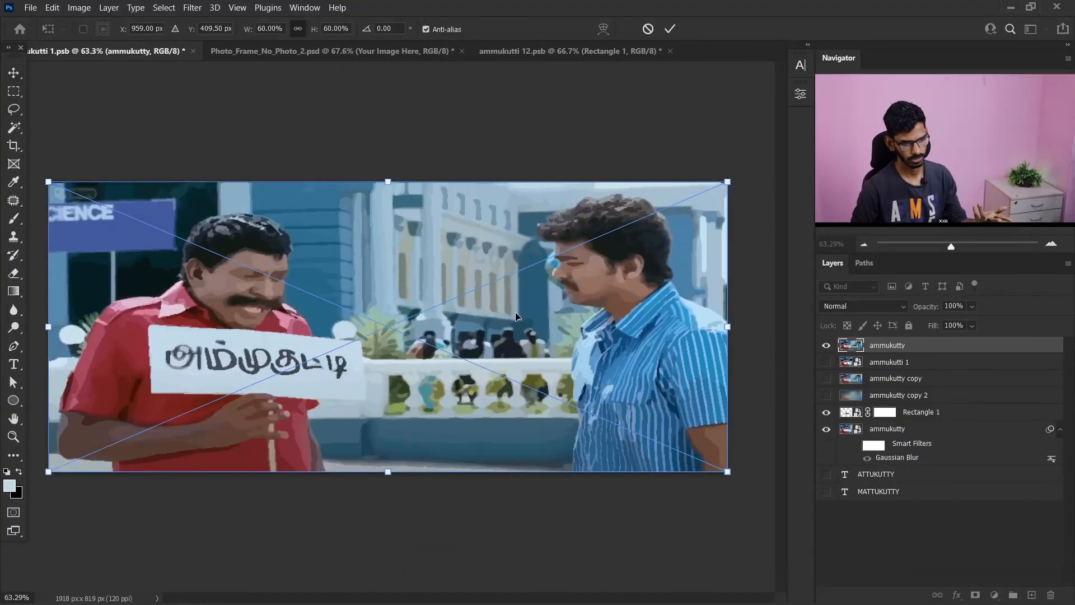
pyautogui.press('Return')
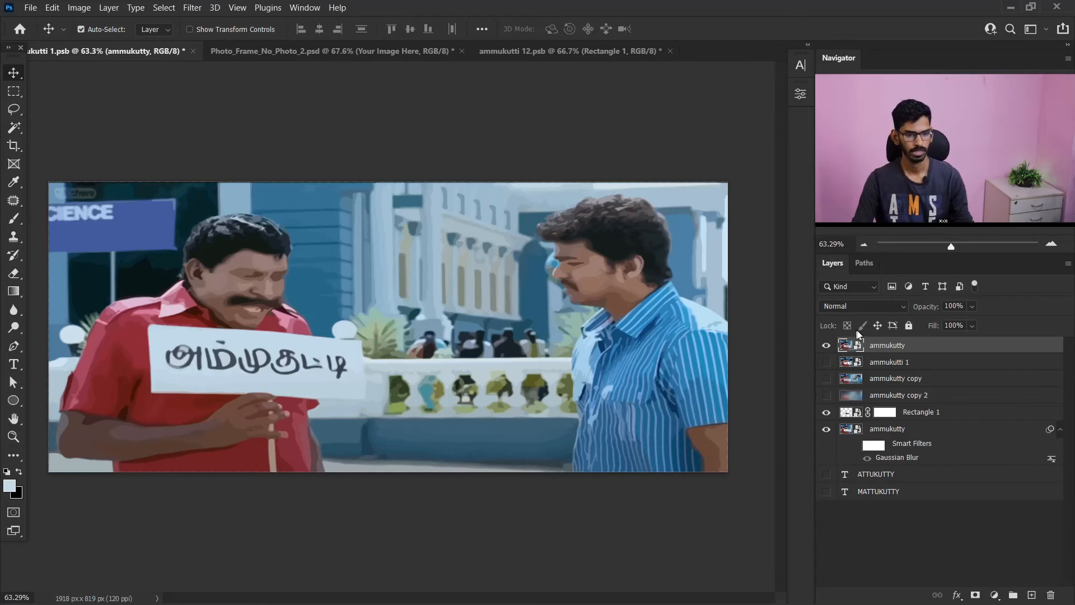
# Hide the top ammukutty layer, show ammukutti 1, open its contents and close them without saving
pyautogui.click(826, 346)
pyautogui.click(826, 361)
pyautogui.click(851, 362)
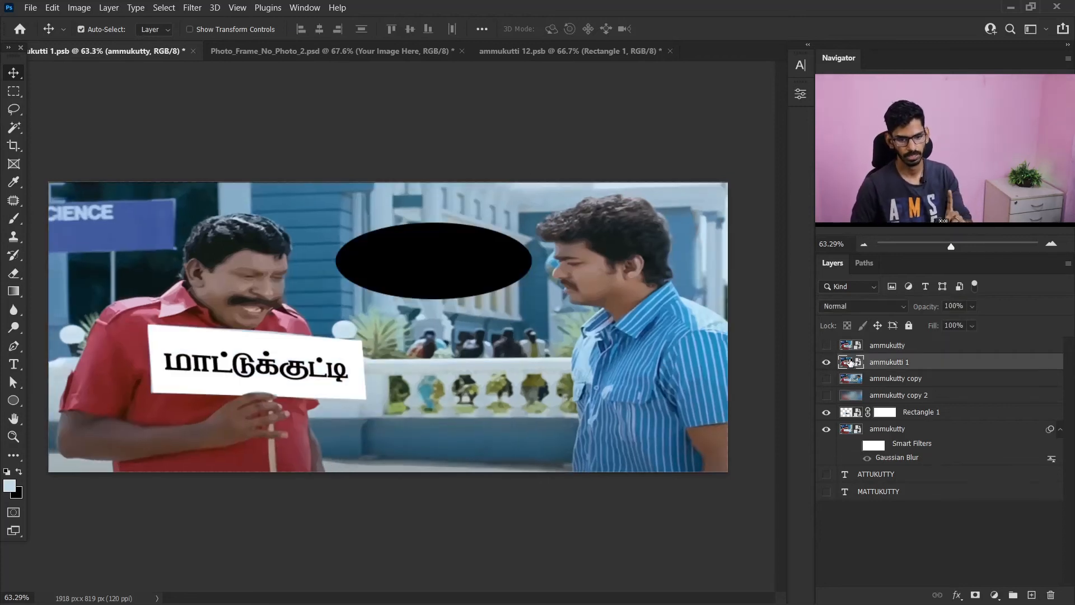
pyautogui.doubleClick(851, 363)
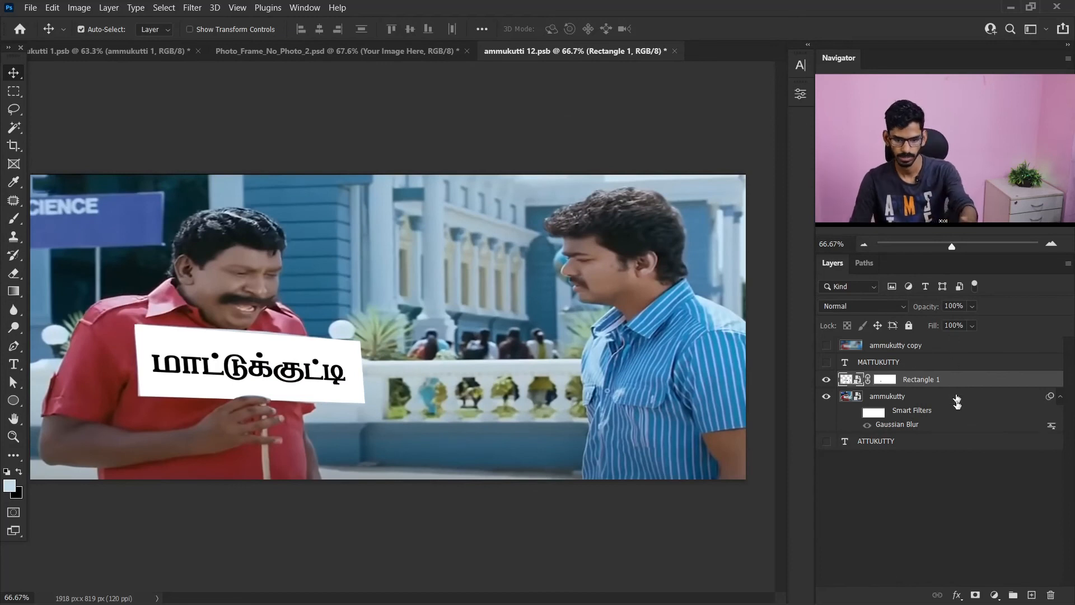
pyautogui.click(674, 51)
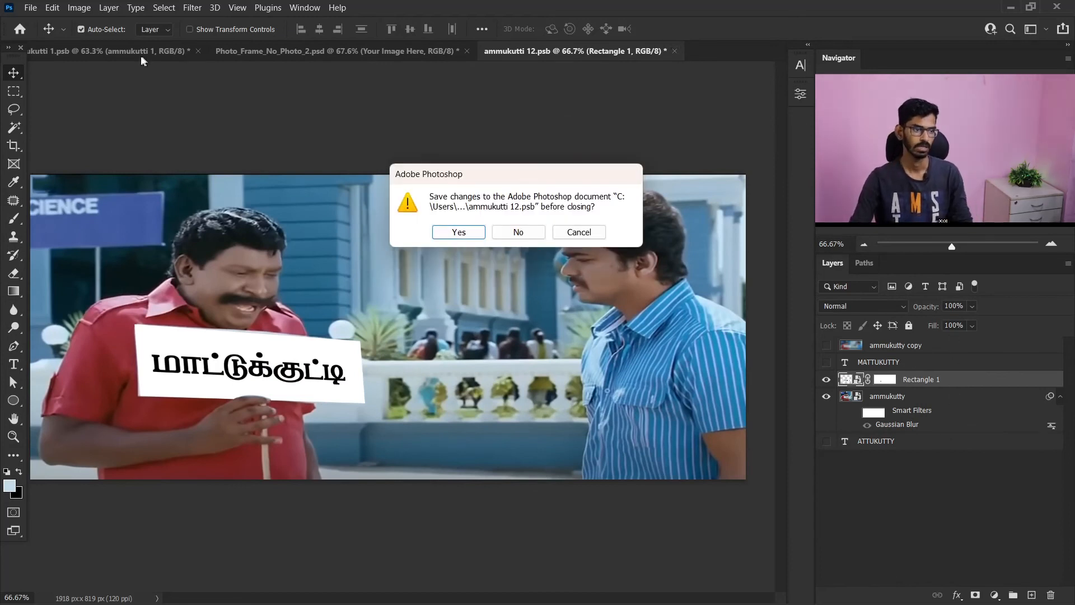
pyautogui.click(509, 235)
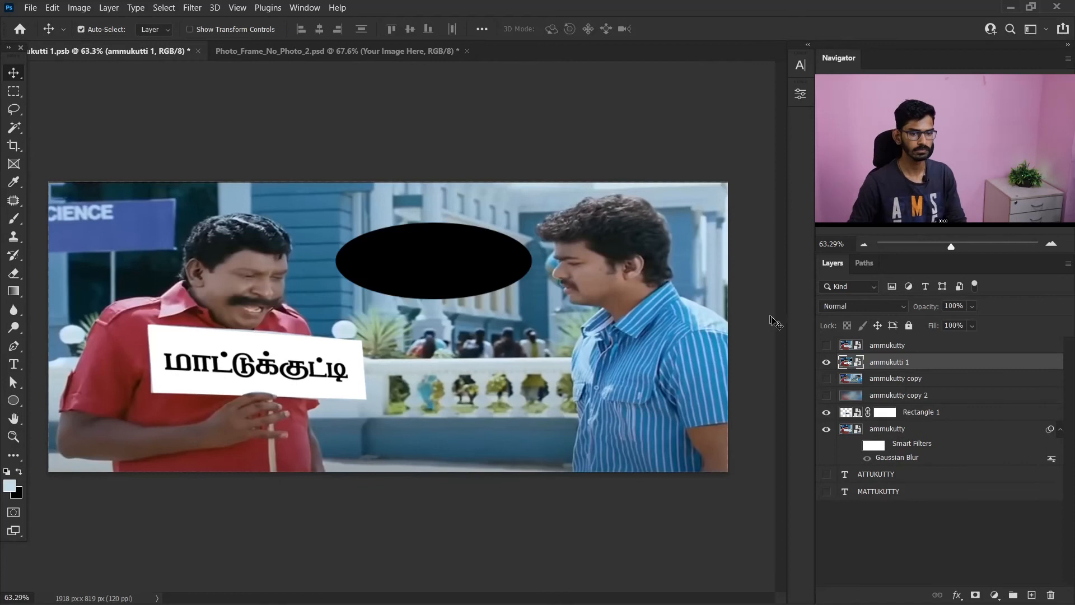
# Show the top ammukutty layer and open its contents in Illustrator, discarding outside changes to preserve Illustrator editing capabilities
pyautogui.click(826, 345)
pyautogui.click(852, 346)
pyautogui.doubleClick(852, 346)
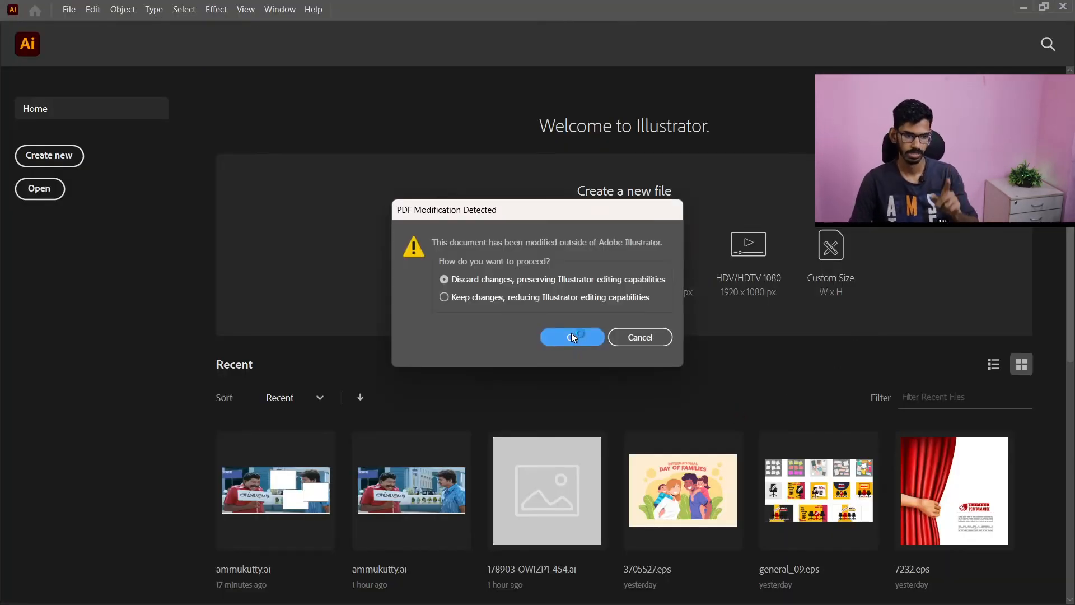
pyautogui.click(573, 337)
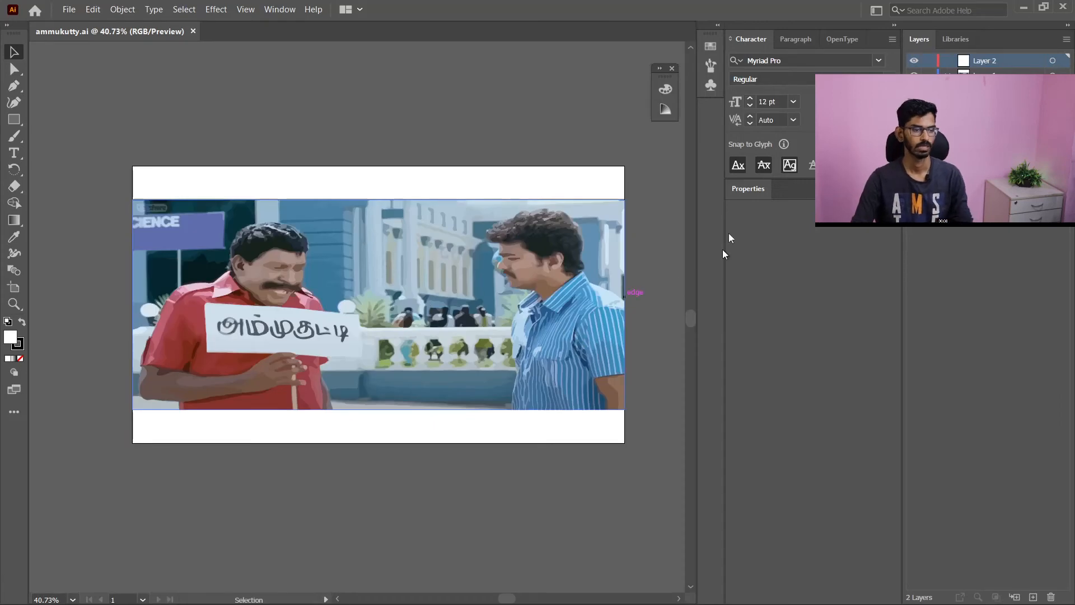
# Apply the 3 Colors image trace preset to the artwork in ammukutty.ai, save it and switch back to Photoshop
pyautogui.hotkey('ctrl', 'a')
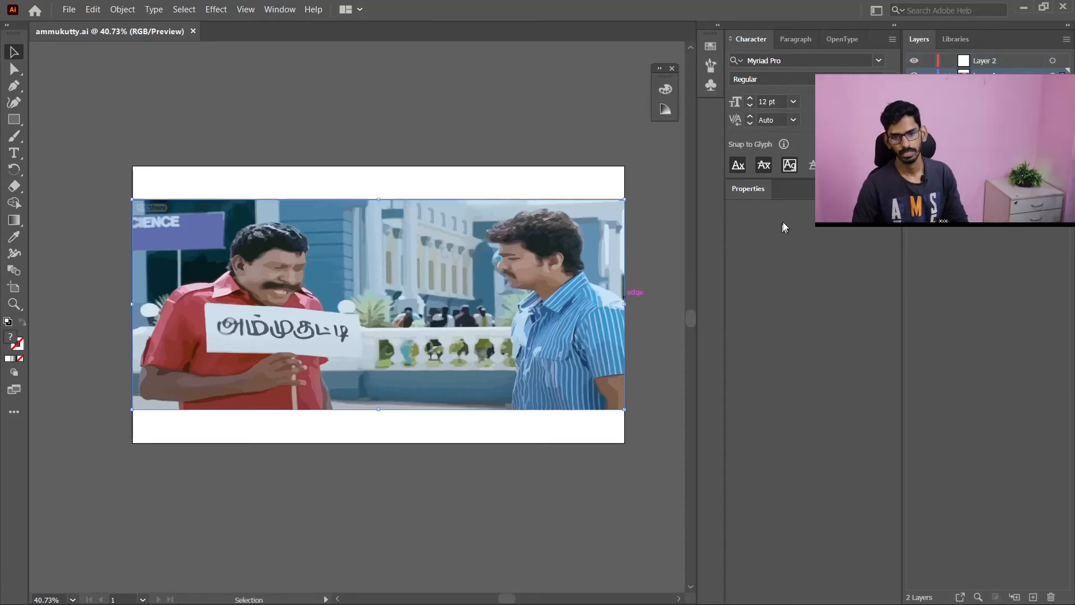
pyautogui.click(765, 192)
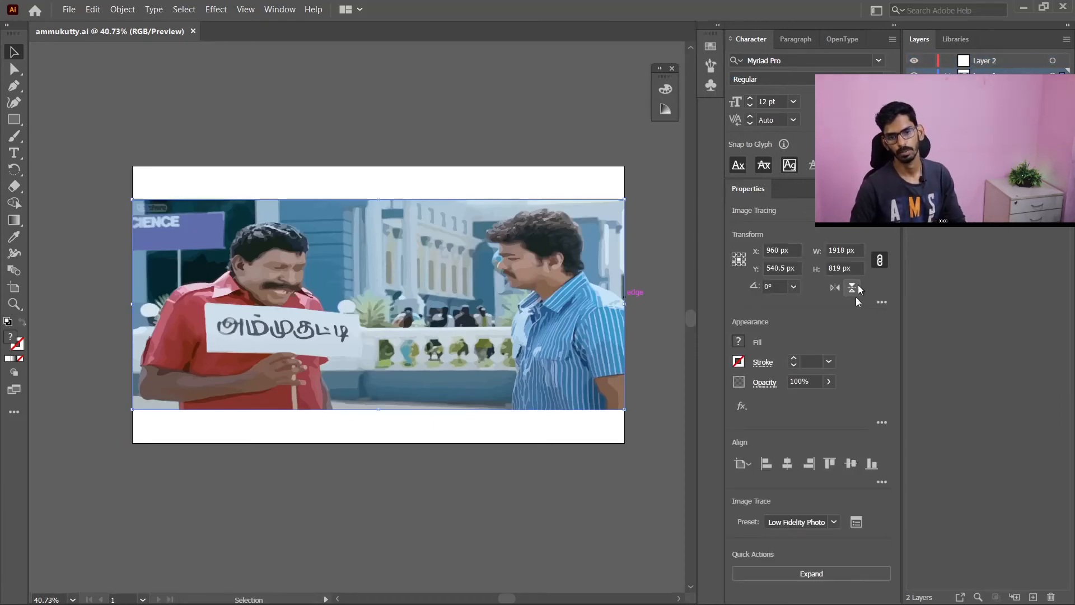
pyautogui.click(834, 522)
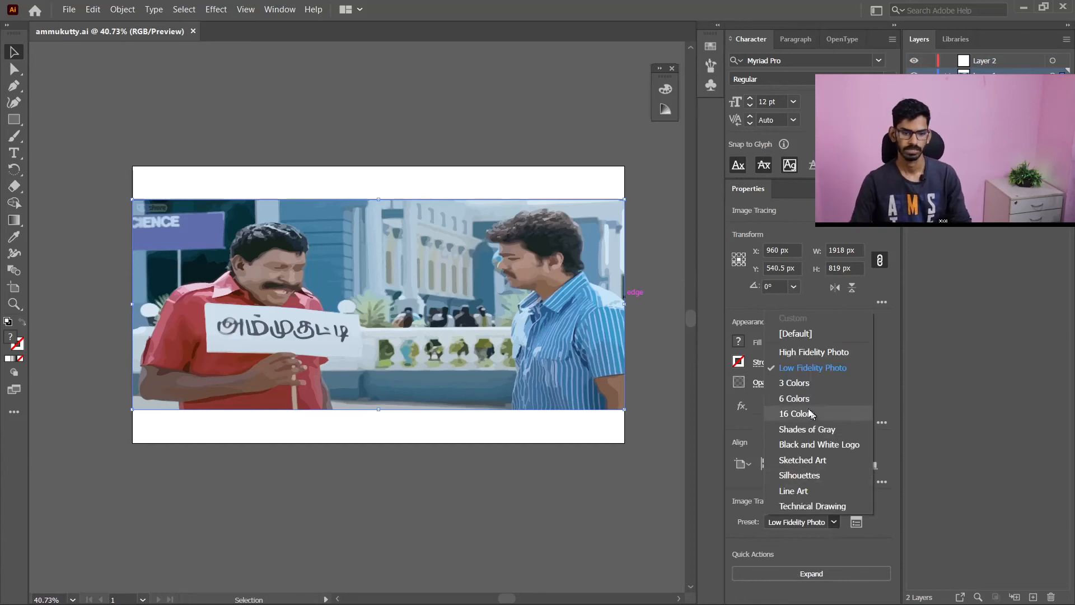
pyautogui.click(787, 382)
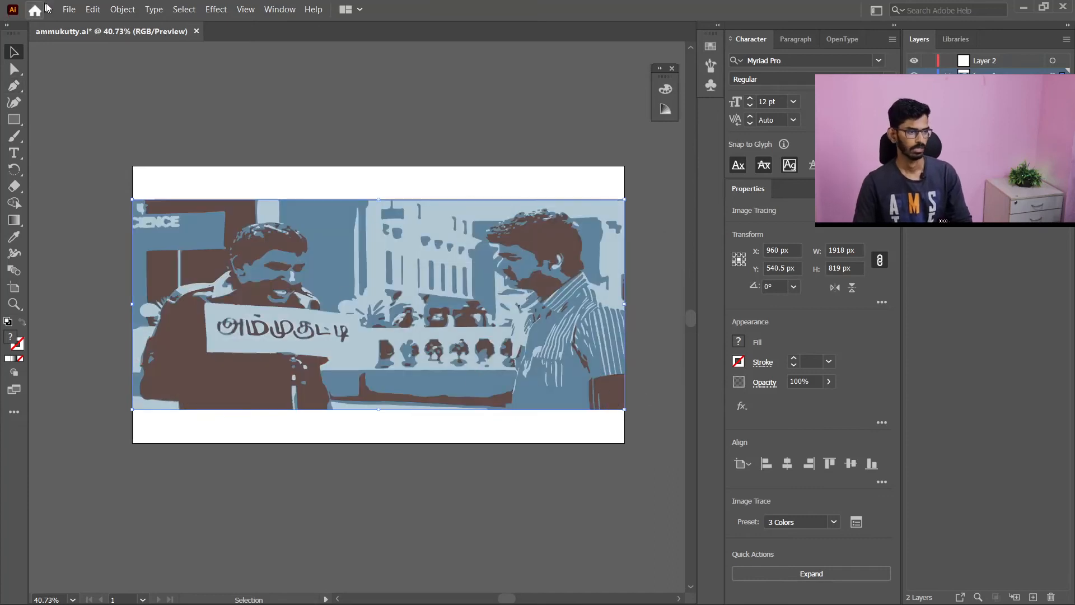
pyautogui.click(69, 9)
pyautogui.click(109, 118)
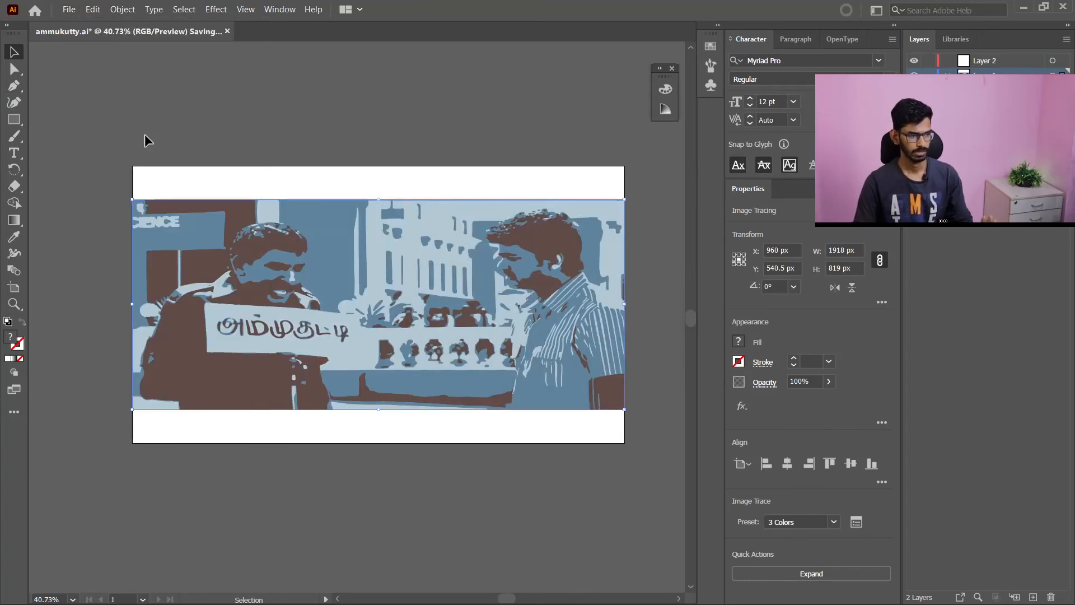
pyautogui.click(435, 588)
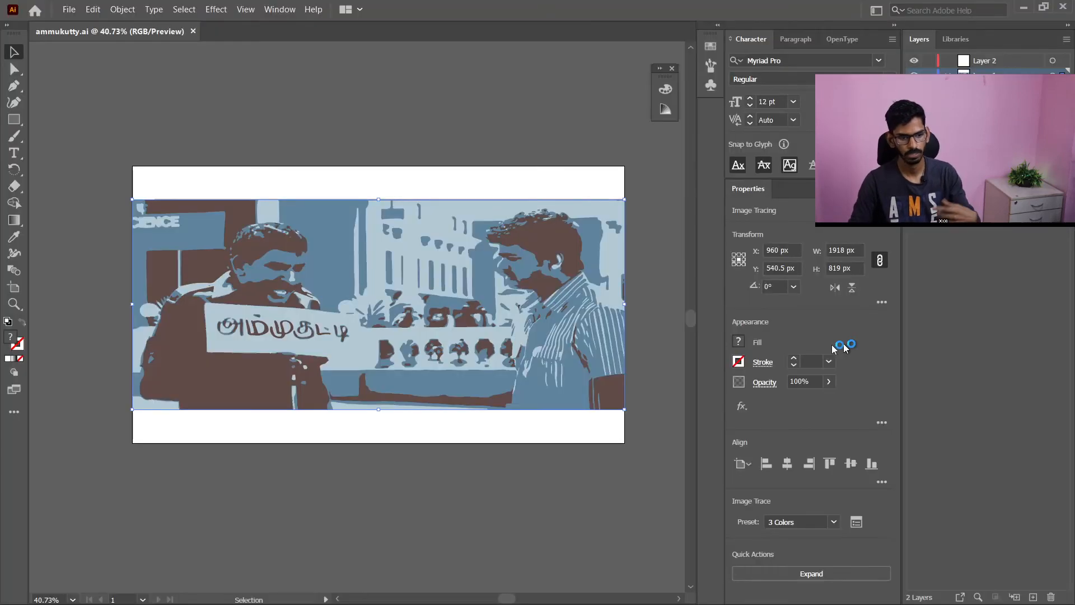
pyautogui.click(1023, 11)
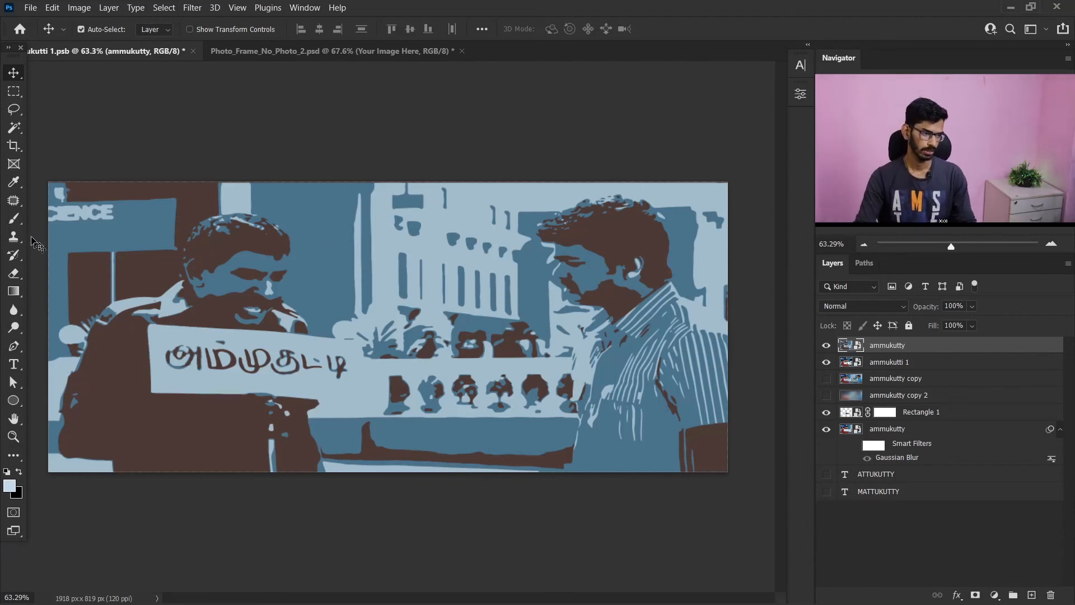
# Duplicate the top ammukutty smart object and scale the copy to about 29% in the image's lower-left corner
pyautogui.click(14, 218)
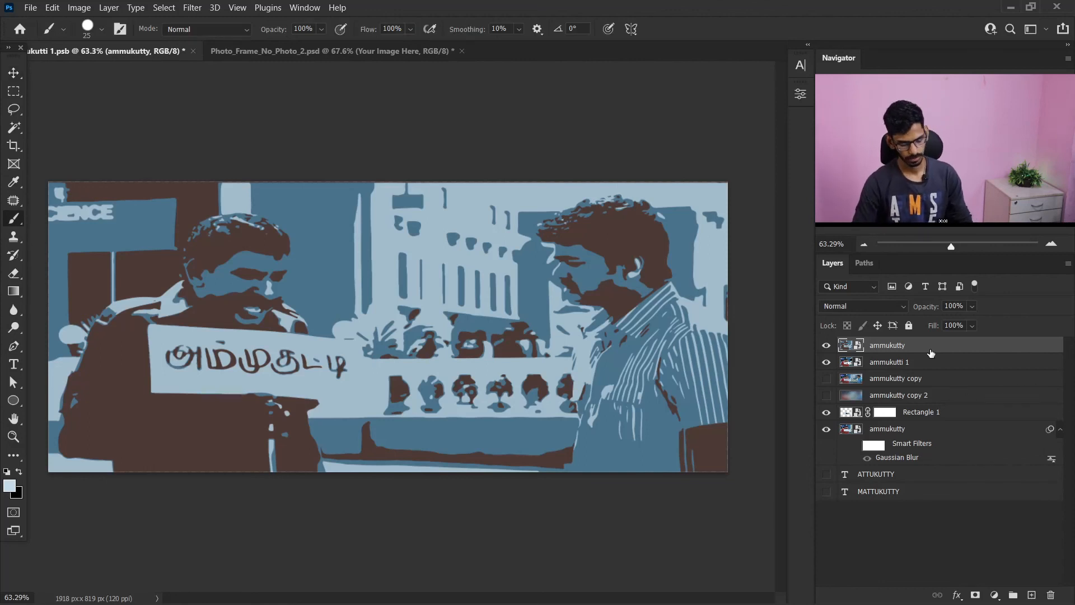
pyautogui.hotkey('ctrl', 'j')
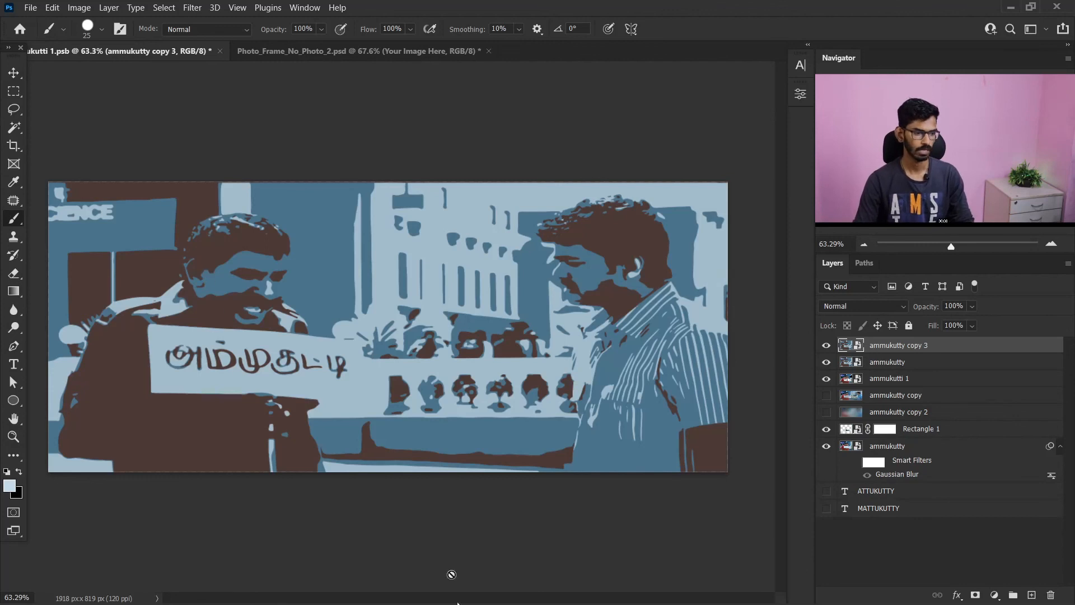
pyautogui.hotkey('ctrl', 't')
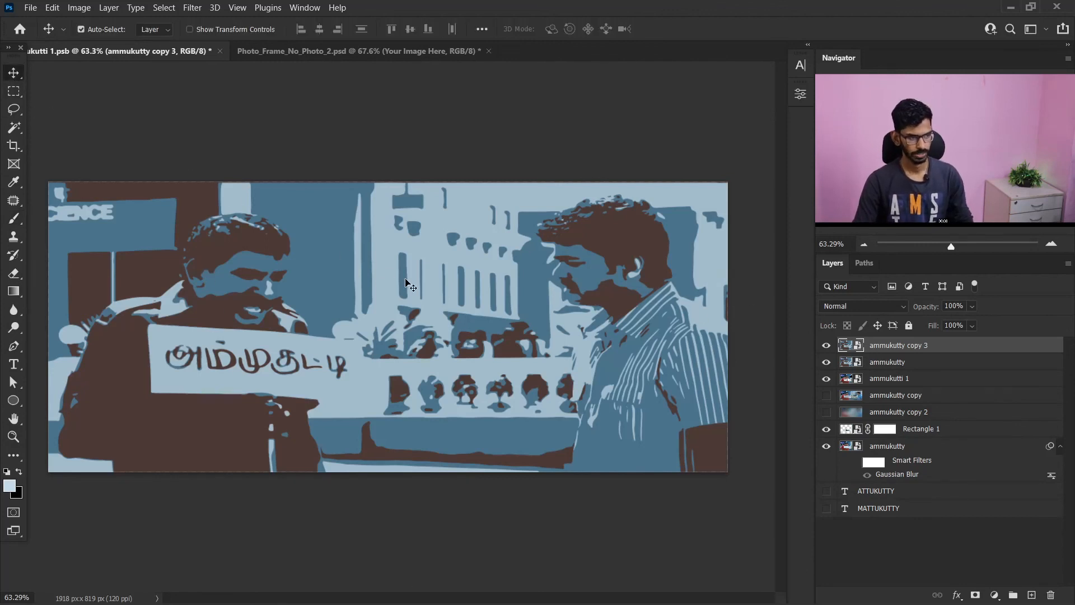
pyautogui.moveTo(728, 183); pyautogui.dragTo(352, 277)
pyautogui.press('Return')
# Scale the original ammukutty smart object to about 35% in the image's upper-right corner
pyautogui.click(542, 353)
pyautogui.hotkey('ctrl', 't')
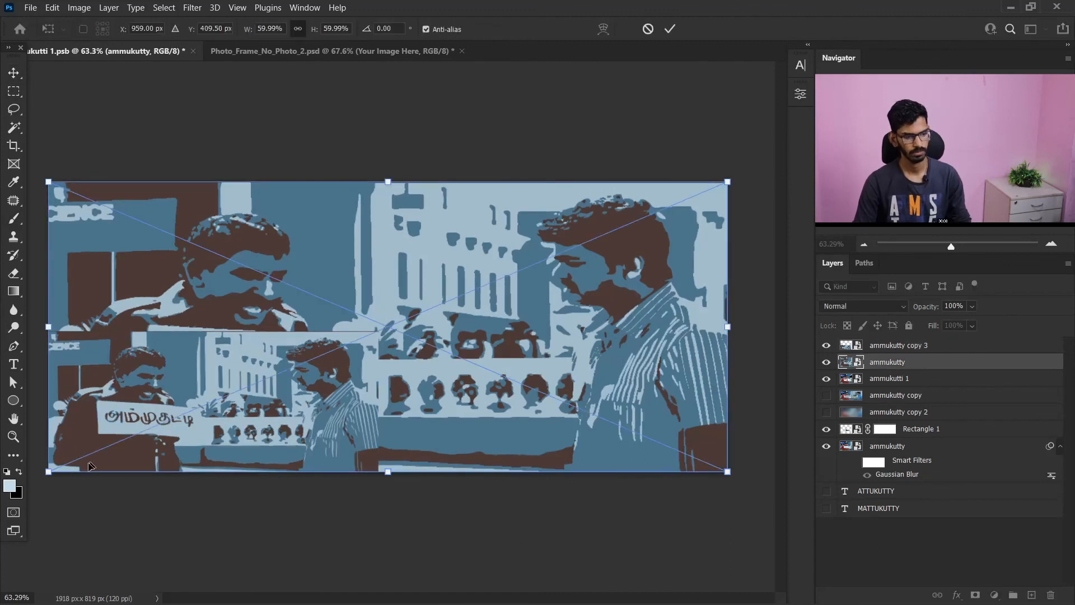
pyautogui.moveTo(48, 475); pyautogui.dragTo(331, 351)
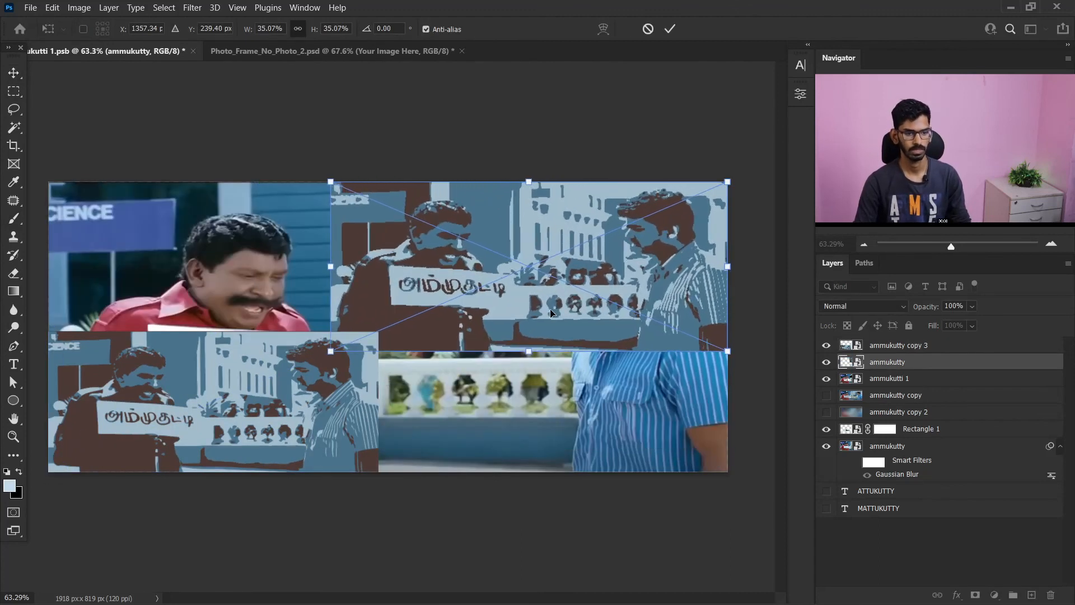
pyautogui.press('Return')
# In Illustrator, draw a white rectangle about 413 × 187 px beside the left man's head, save ammukutty.ai and return to Photoshop
pyautogui.click(431, 588)
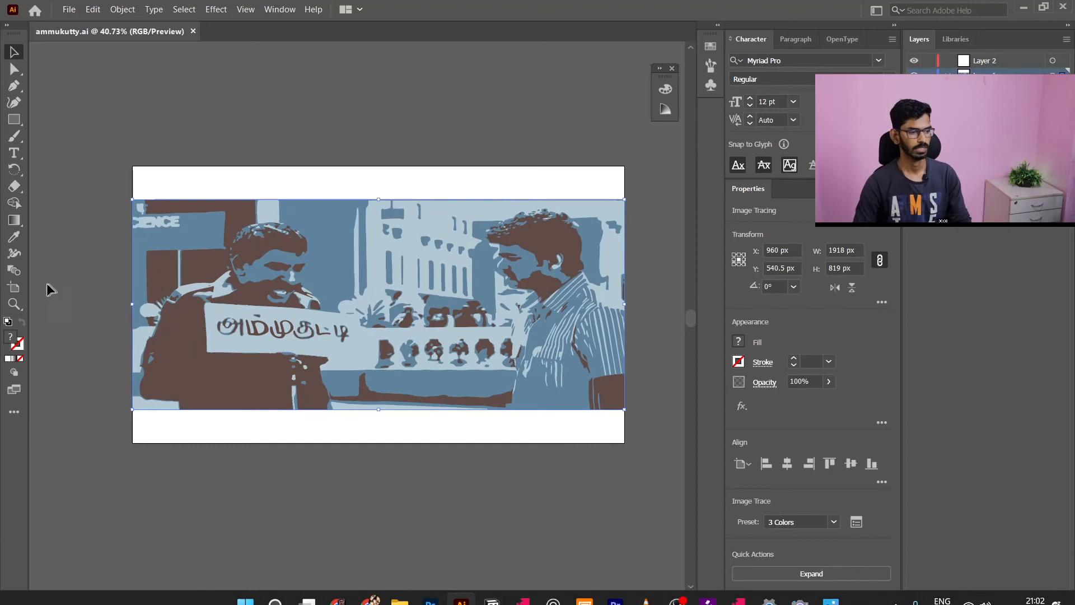
pyautogui.click(14, 119)
pyautogui.moveTo(264, 224); pyautogui.dragTo(370, 272)
pyautogui.click(15, 52)
pyautogui.click(68, 10)
pyautogui.click(81, 115)
pyautogui.click(426, 595)
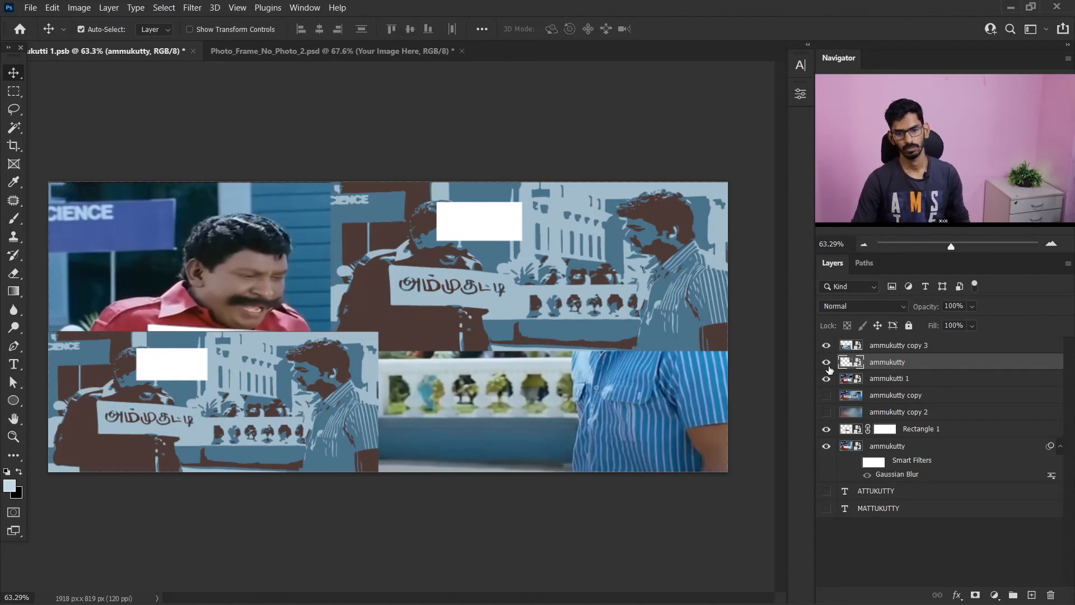
# Delete the traced ammukutty smart object in the image's upper-right area
pyautogui.click(894, 350)
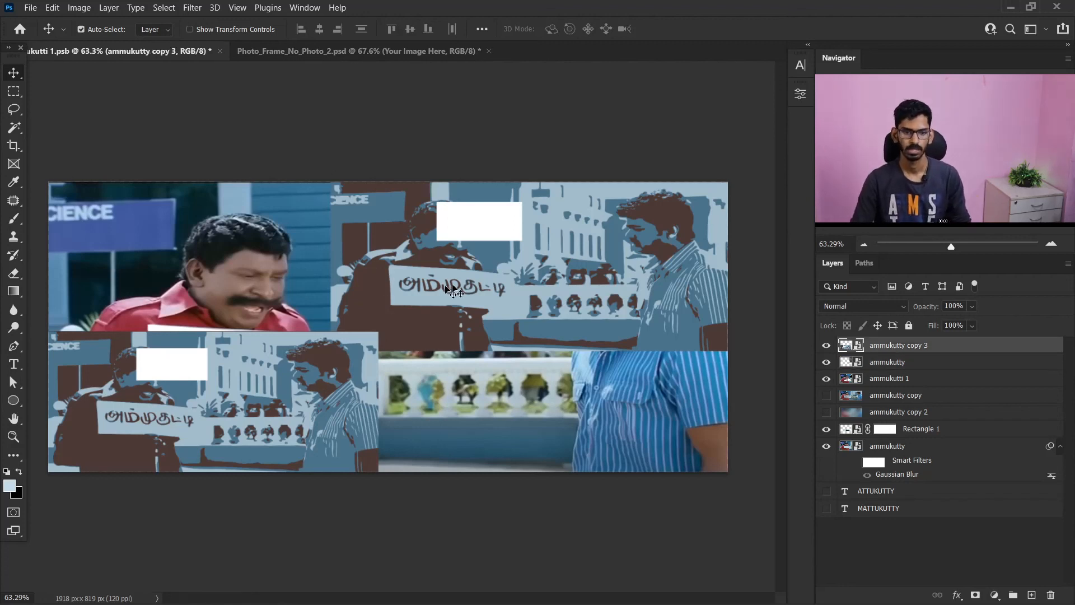
pyautogui.click(546, 283)
pyautogui.press('Delete')
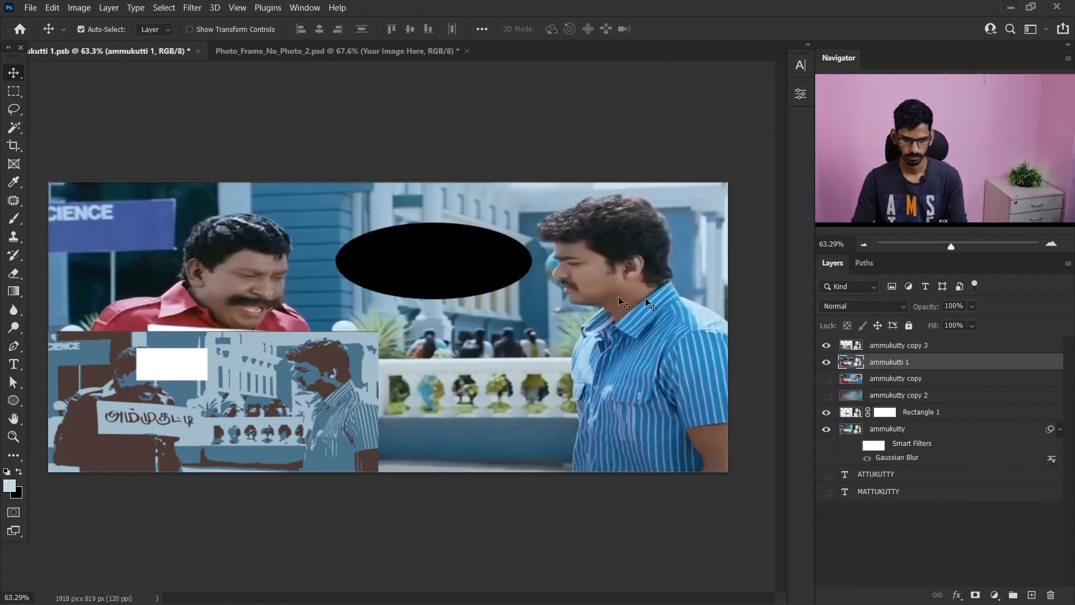
# Create a new independent smart object via copy from ammukutty copy 3 and move it to the image's upper-right area
pyautogui.click(912, 351)
pyautogui.hotkey('ctrl', 't')
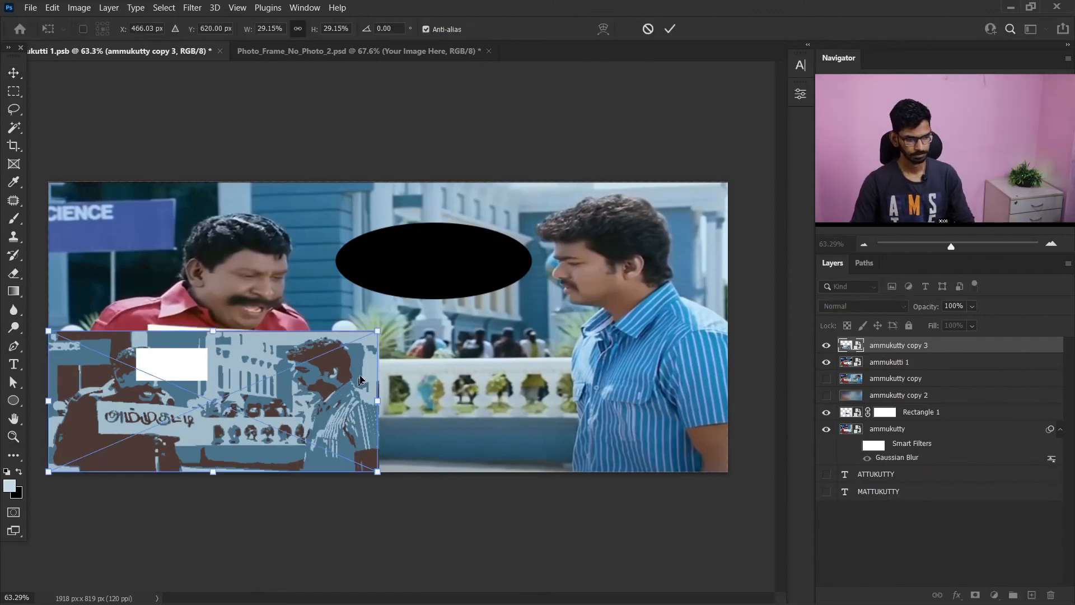
pyautogui.press('Return')
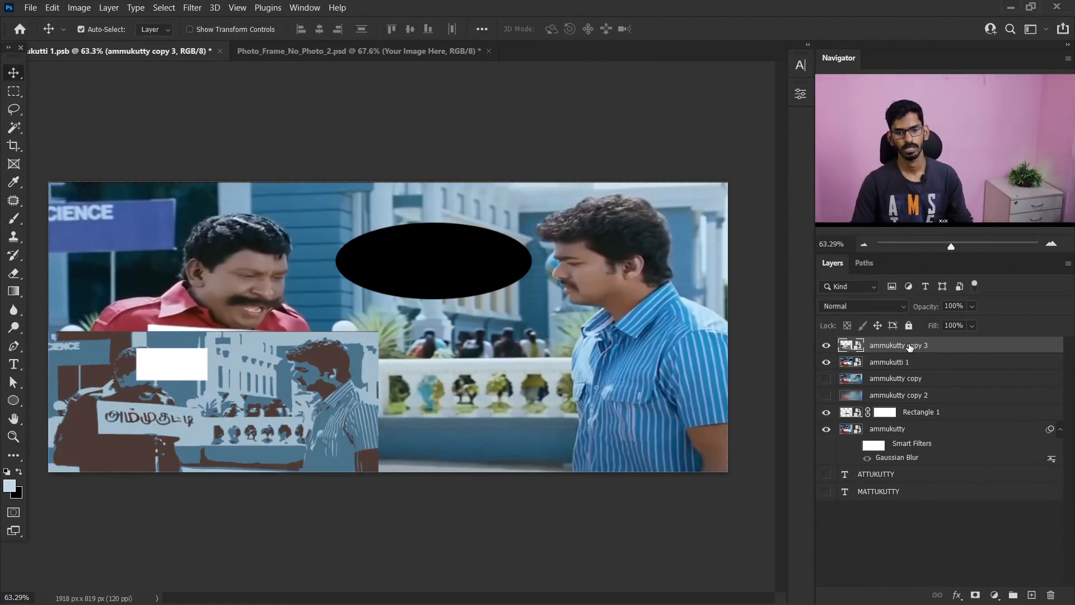
pyautogui.rightClick(910, 345)
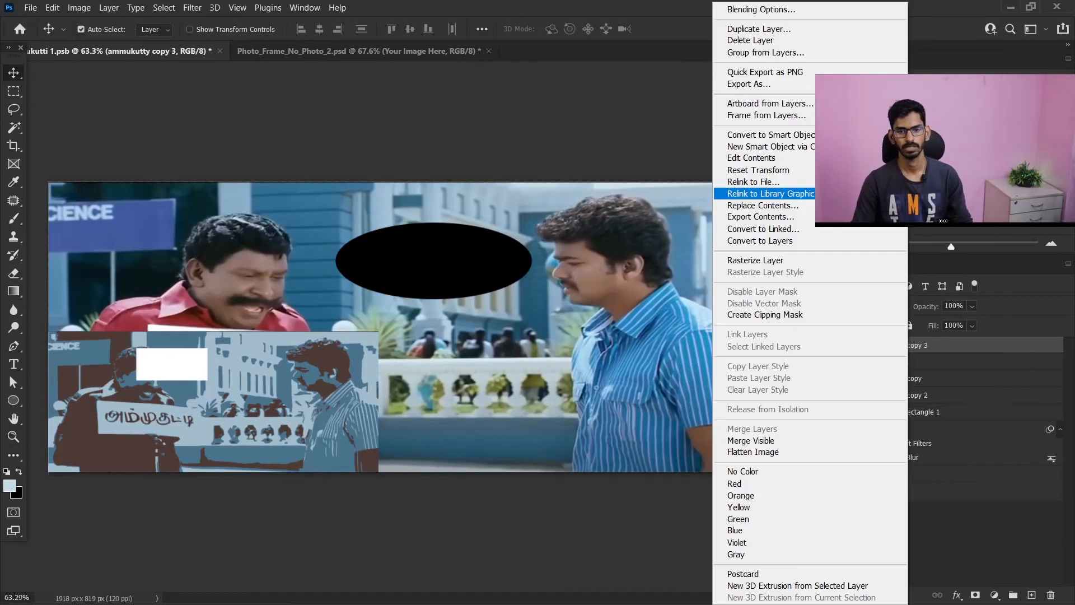
pyautogui.click(798, 149)
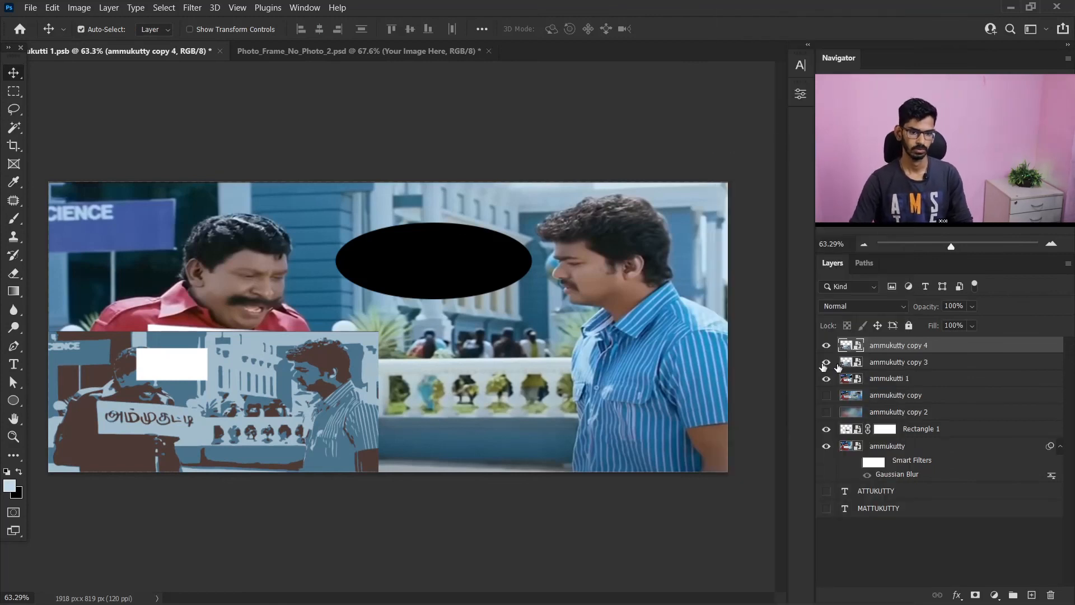
pyautogui.moveTo(336, 396); pyautogui.dragTo(636, 266)
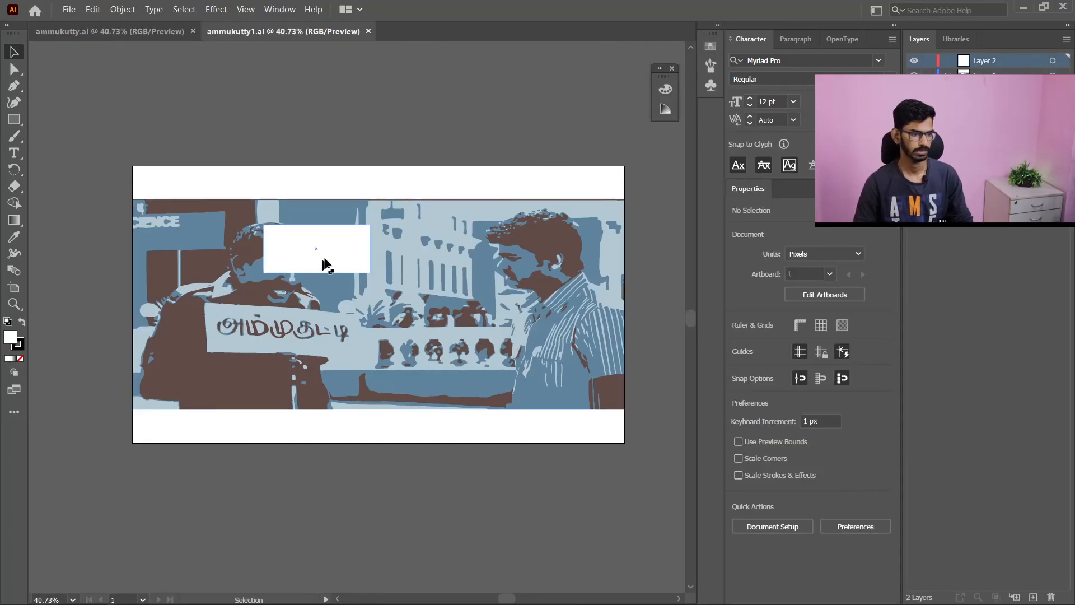
# Duplicate the white rectangle in ammukutty1.ai to the area between the men, save, and compare both smart objects in Photoshop
pyautogui.moveTo(330, 256); pyautogui.dragTo(448, 304)
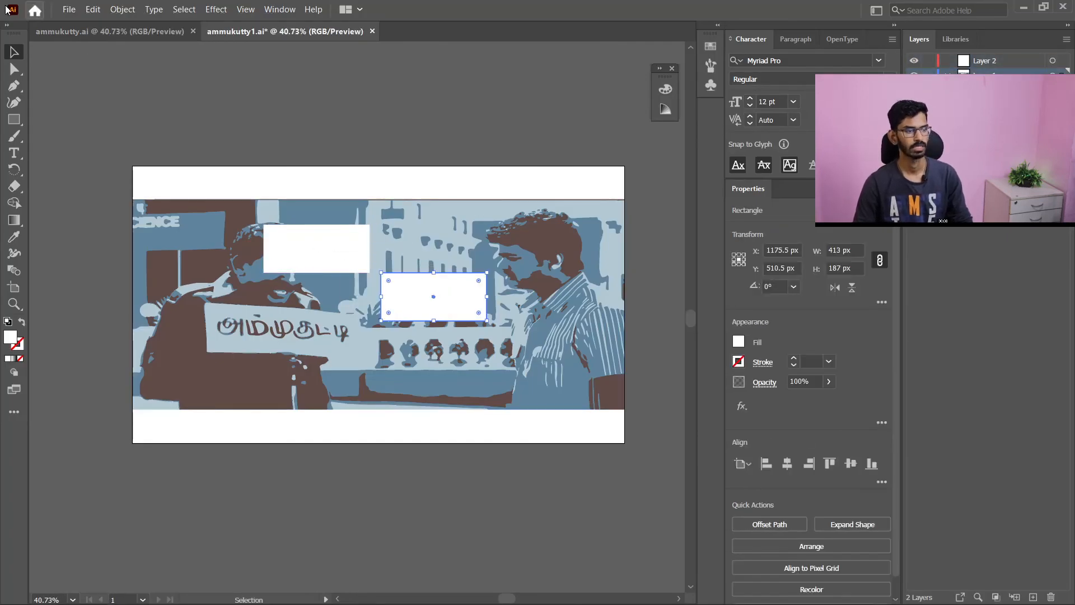
pyautogui.click(69, 10)
pyautogui.click(106, 120)
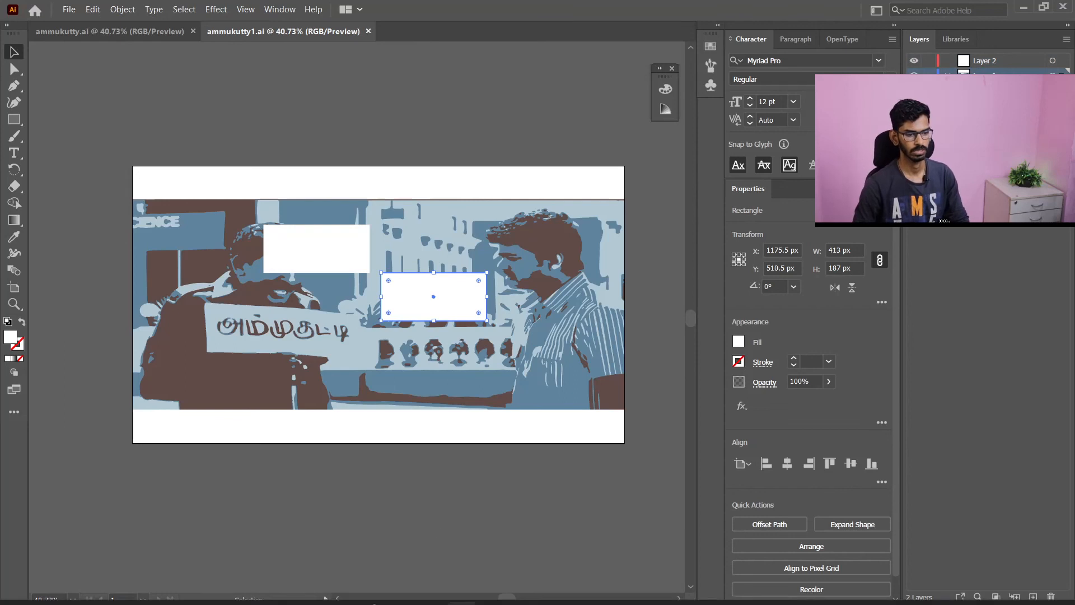
pyautogui.click(431, 588)
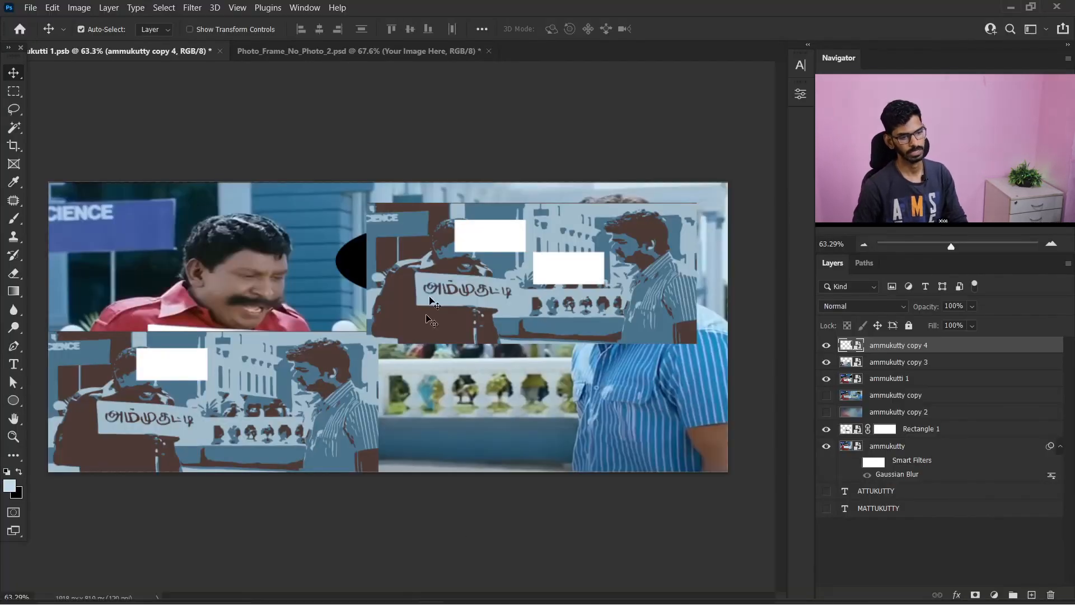
pyautogui.click(855, 362)
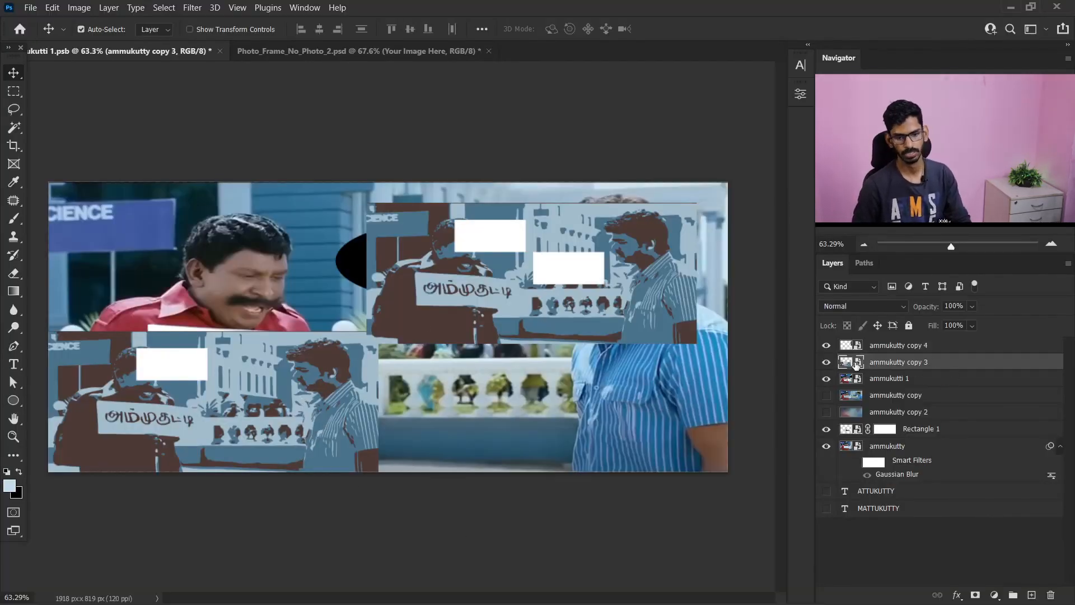